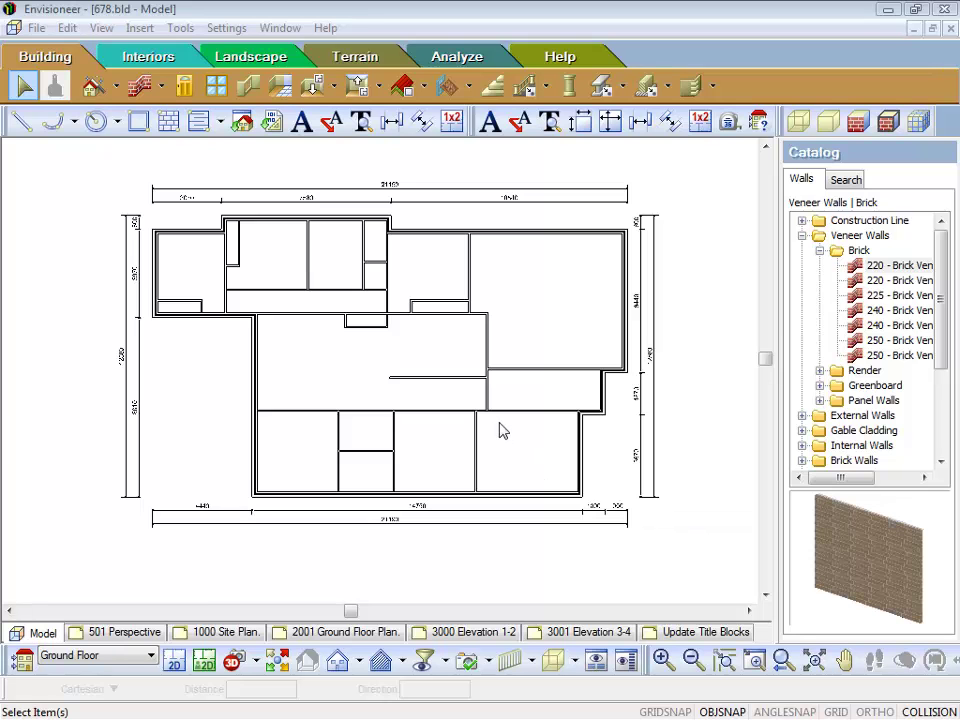
- Examine the dimensions offered by the freestanding 70 mm plasterboard wall and by the wall it meets, leaving both deselected
scroll(503, 431, "up", 5)
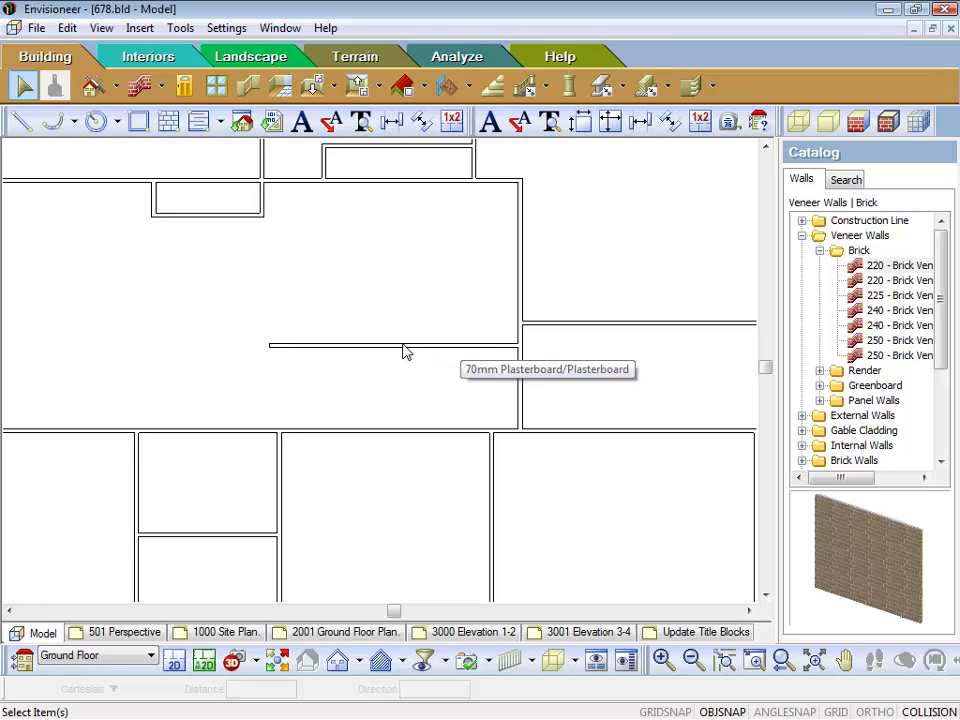
left_click(418, 350)
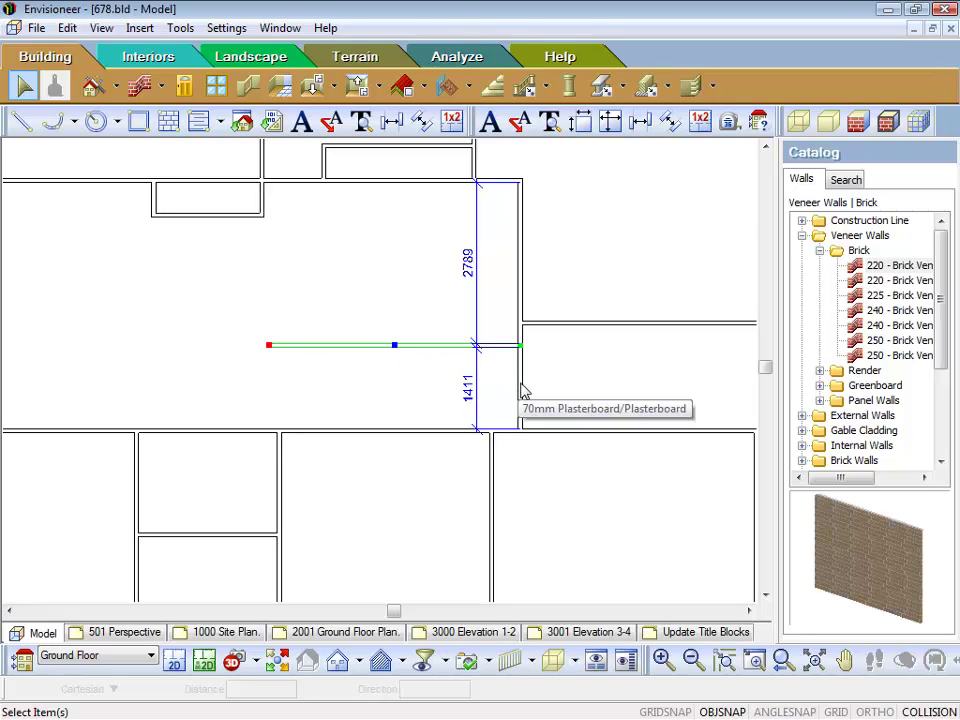
left_click(521, 390)
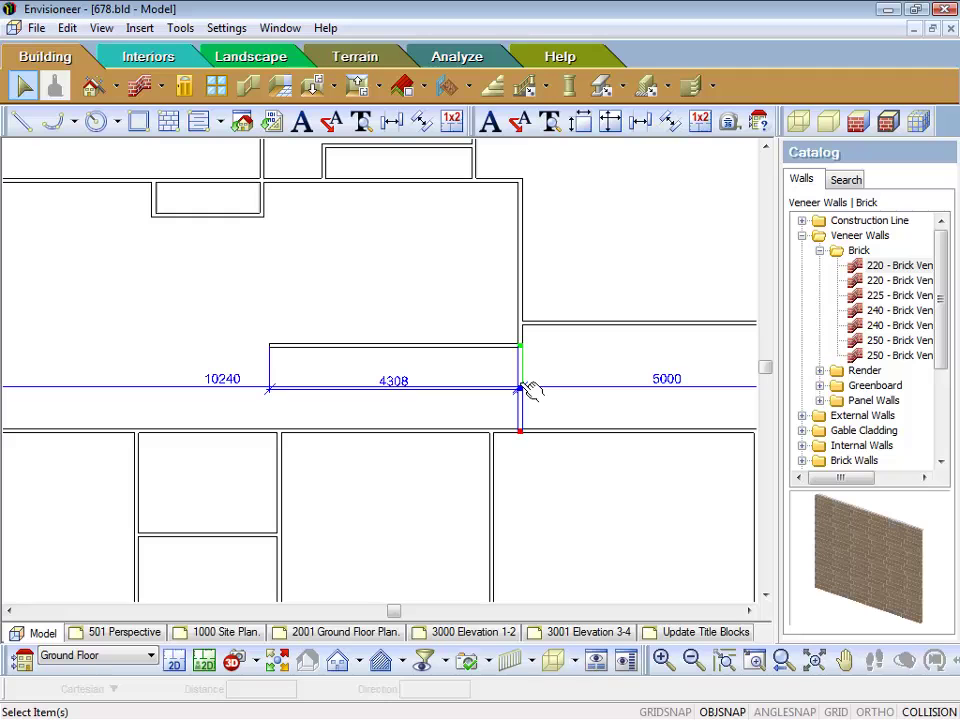
left_click(400, 403)
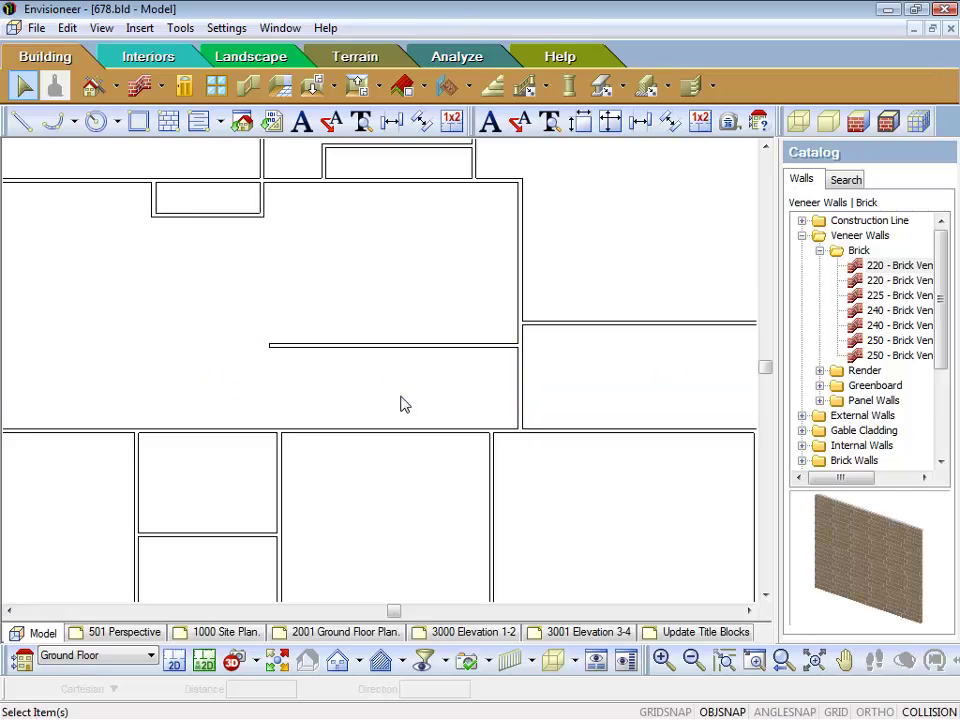
- Collapse the Veneer Walls catalog category and expand the Construction Line category
left_click(802, 236)
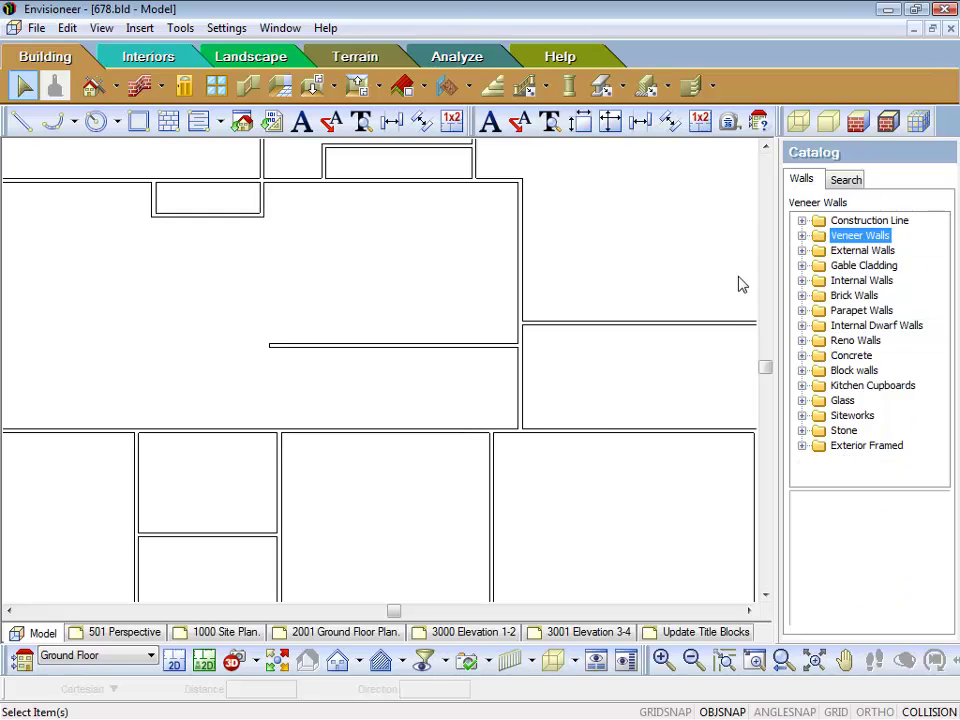
left_click(801, 221)
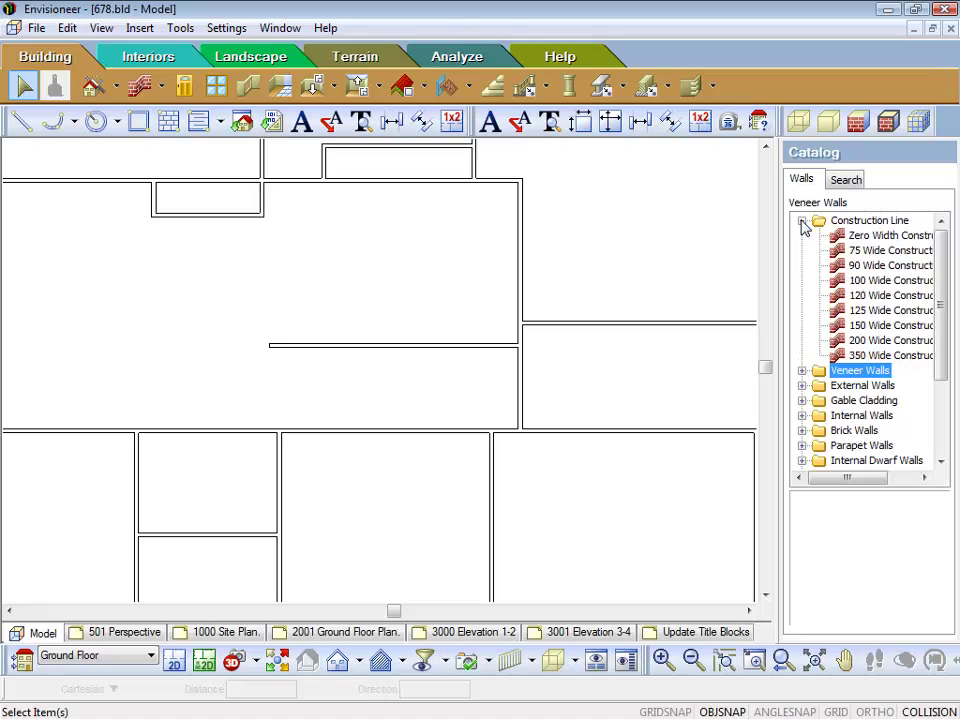
left_click(856, 221)
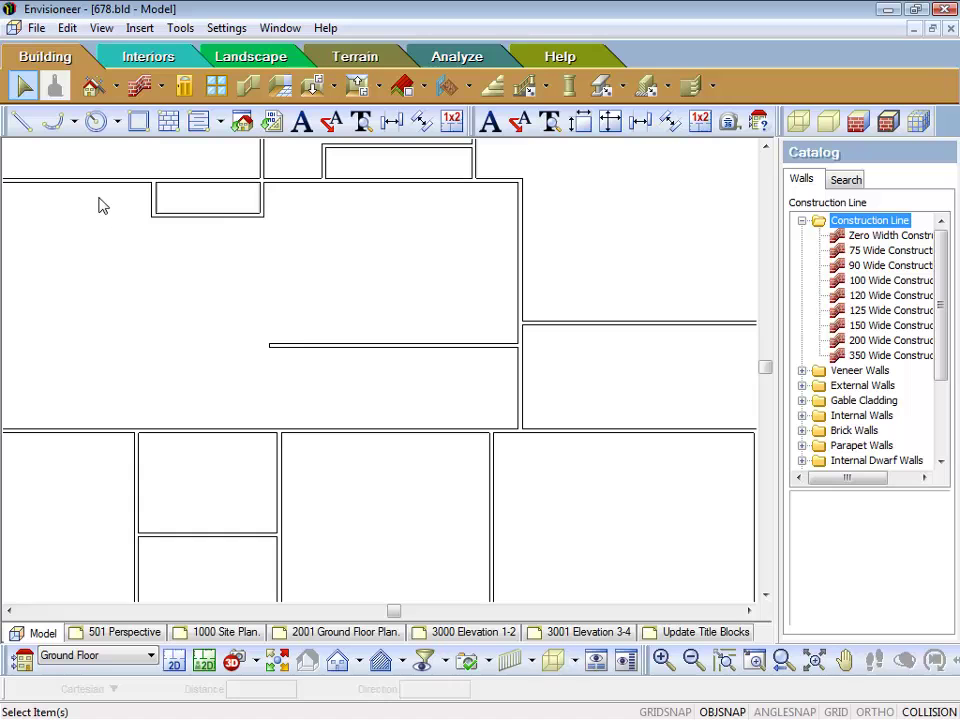
- Draw an L-shaped line inside the central room, about 1300 mm across and 1220 mm down, and select its horizontal segment
left_click(24, 124)
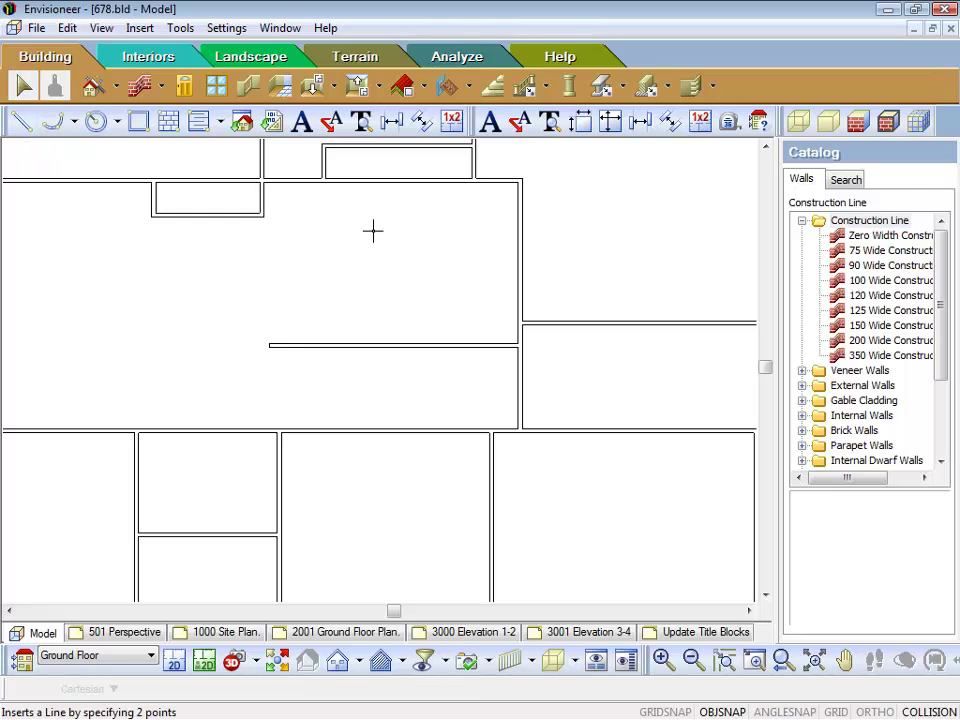
left_click(333, 218)
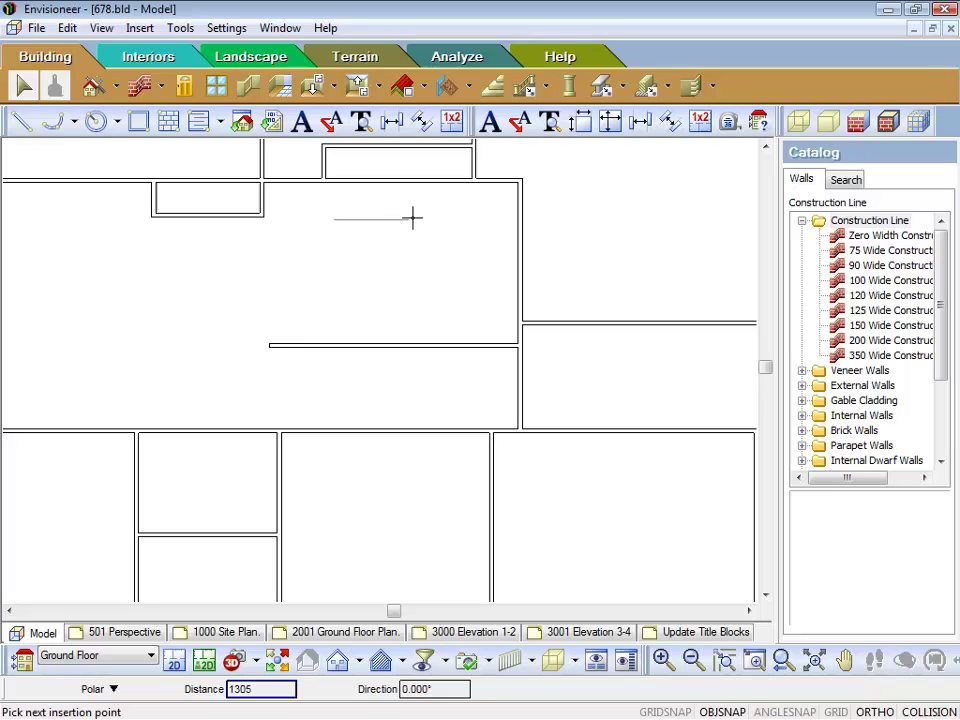
left_click(413, 218)
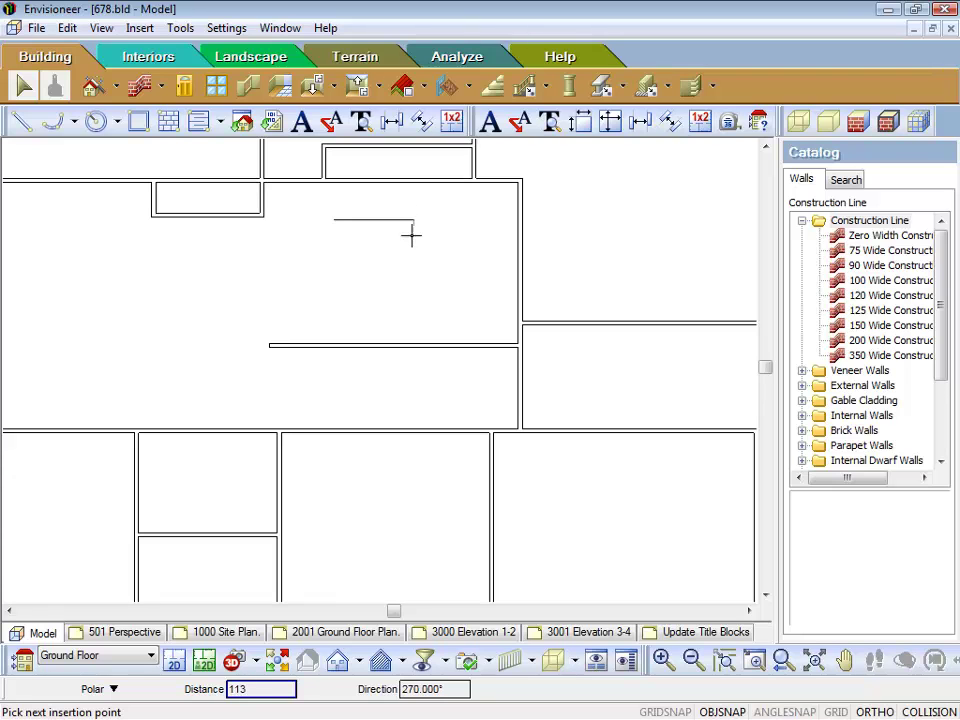
right_click(413, 292)
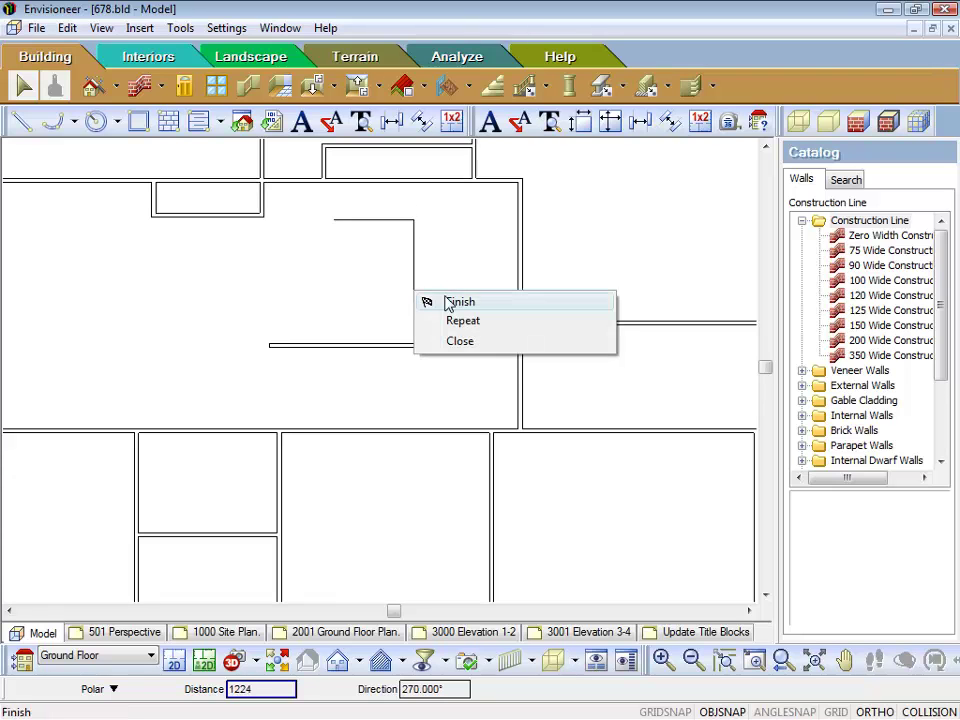
left_click(446, 302)
scroll(405, 223, "up", 2)
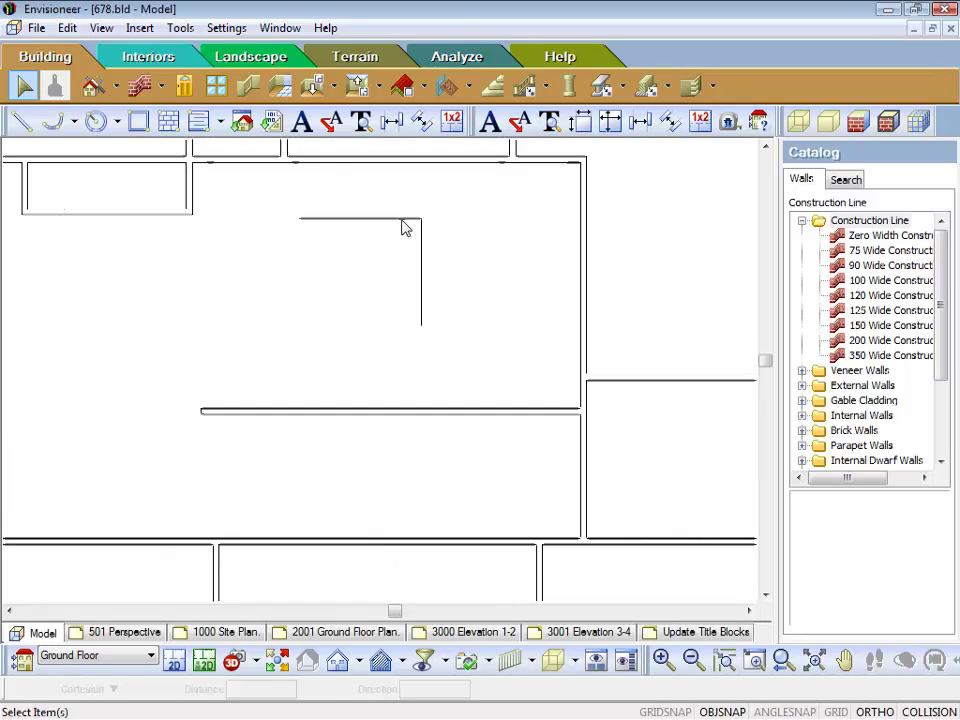
left_click(405, 219)
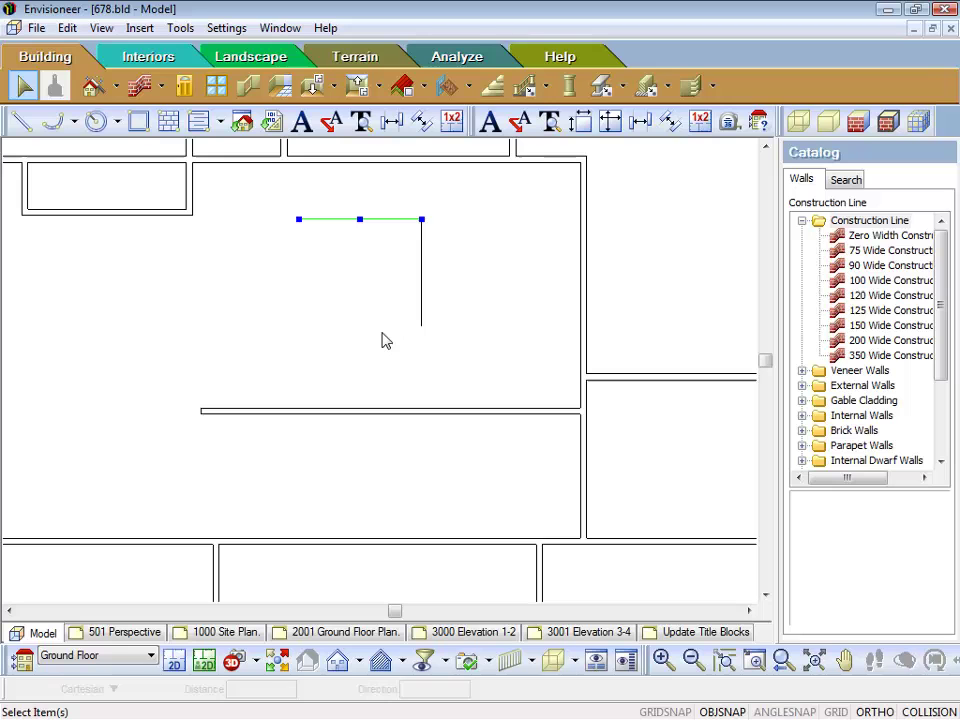
- Open the Zero Width Construction Line catalog element for editing and review its wall height and width properties
left_click(856, 237)
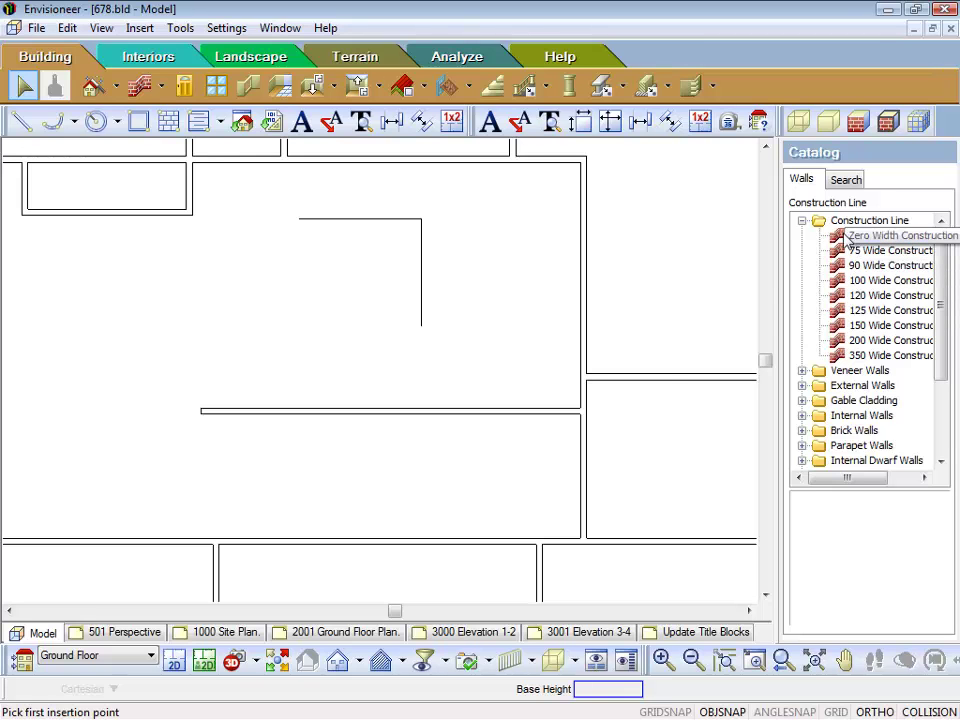
right_click(843, 240)
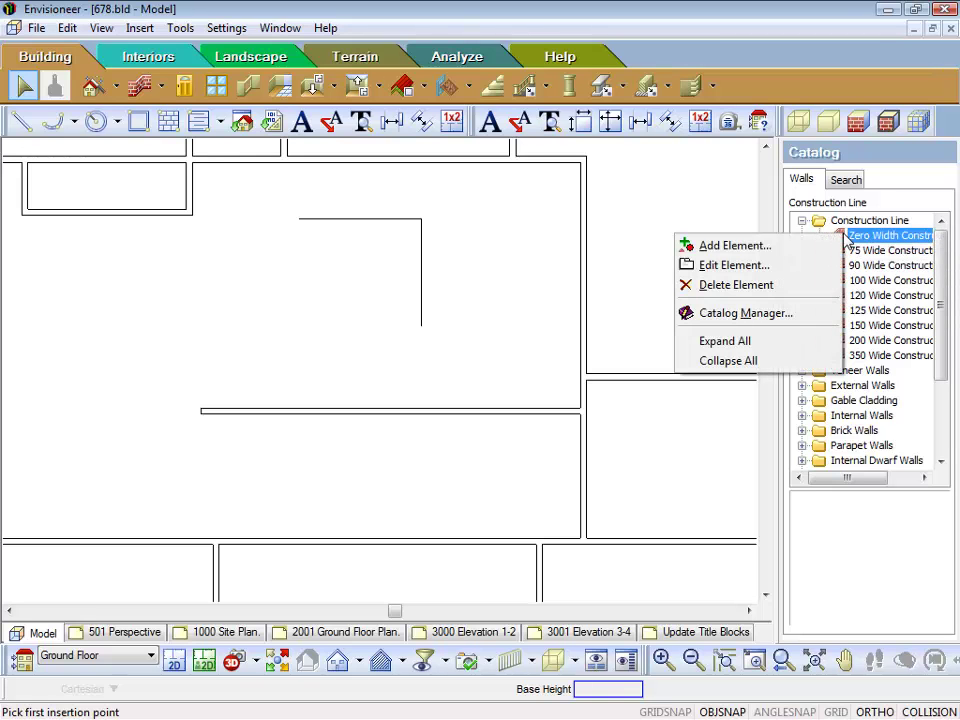
left_click(733, 265)
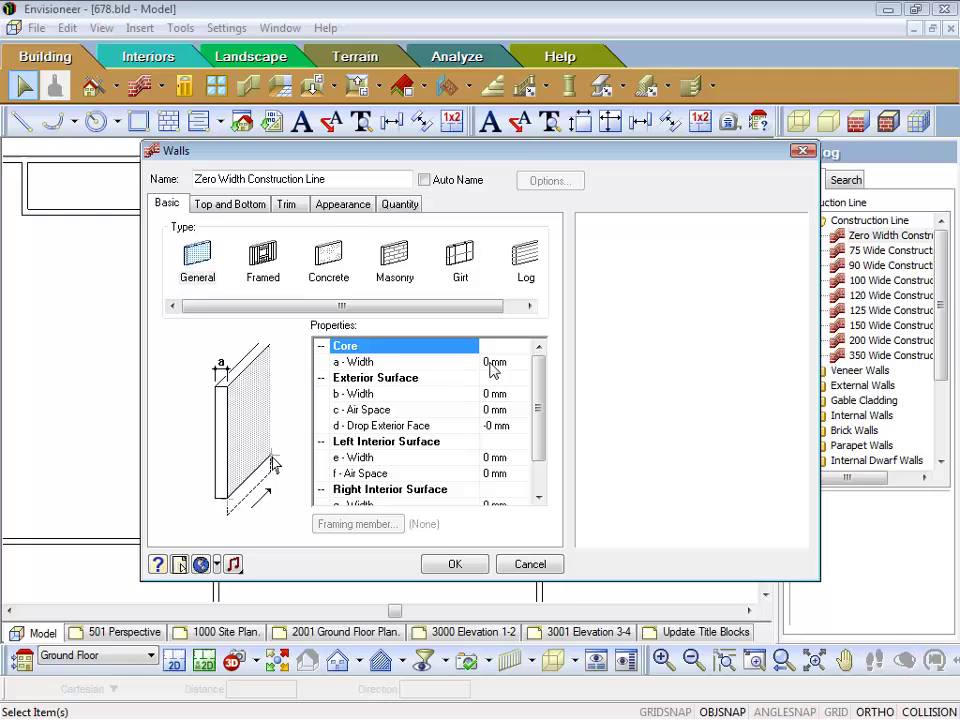
left_click(221, 208)
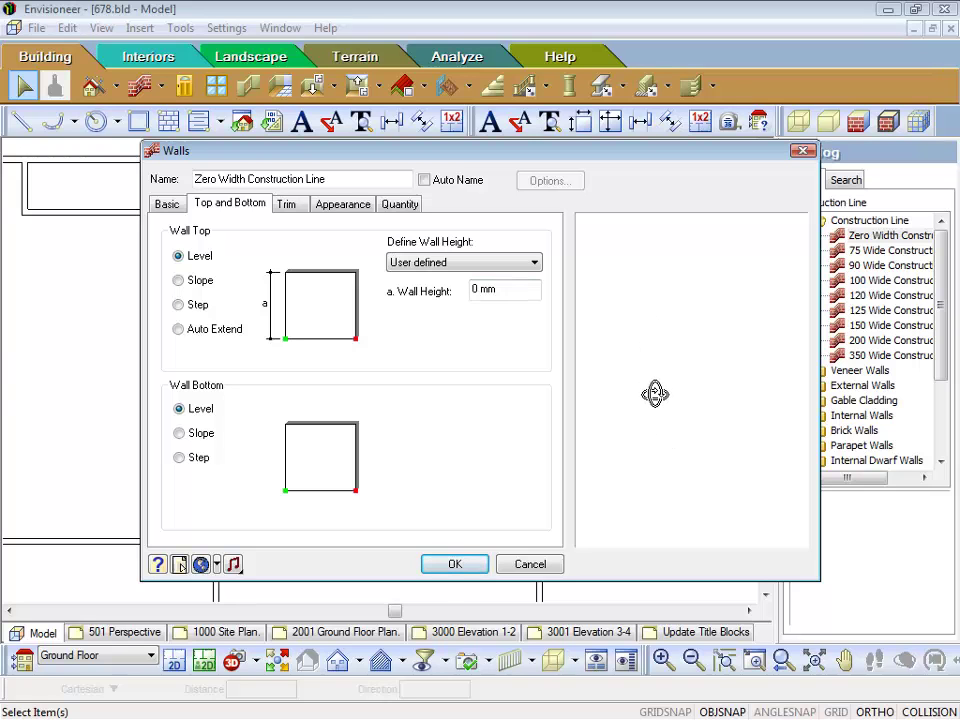
left_click(168, 210)
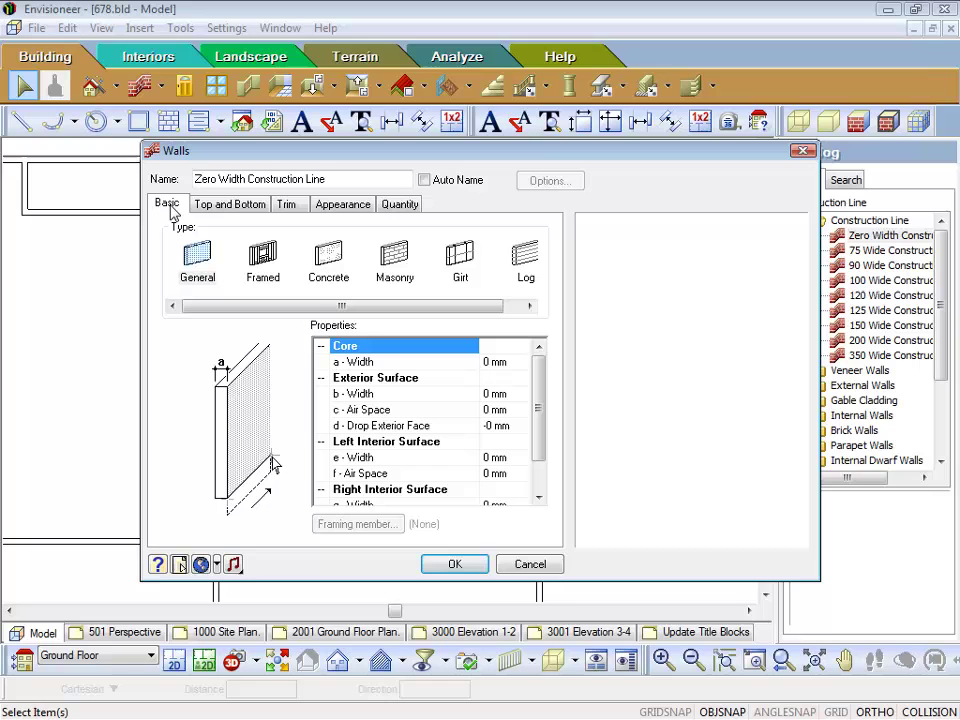
- Set the core width of the Zero Width Construction Line to 1 mm
left_click(509, 366)
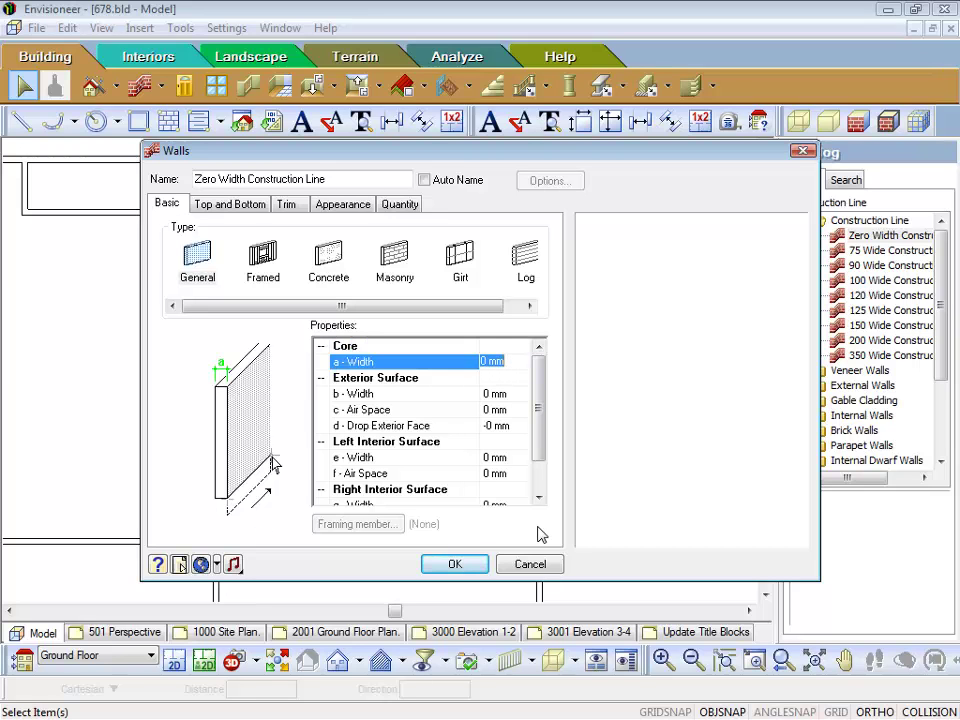
type("0")
left_click(505, 363)
type("1")
key("Return")
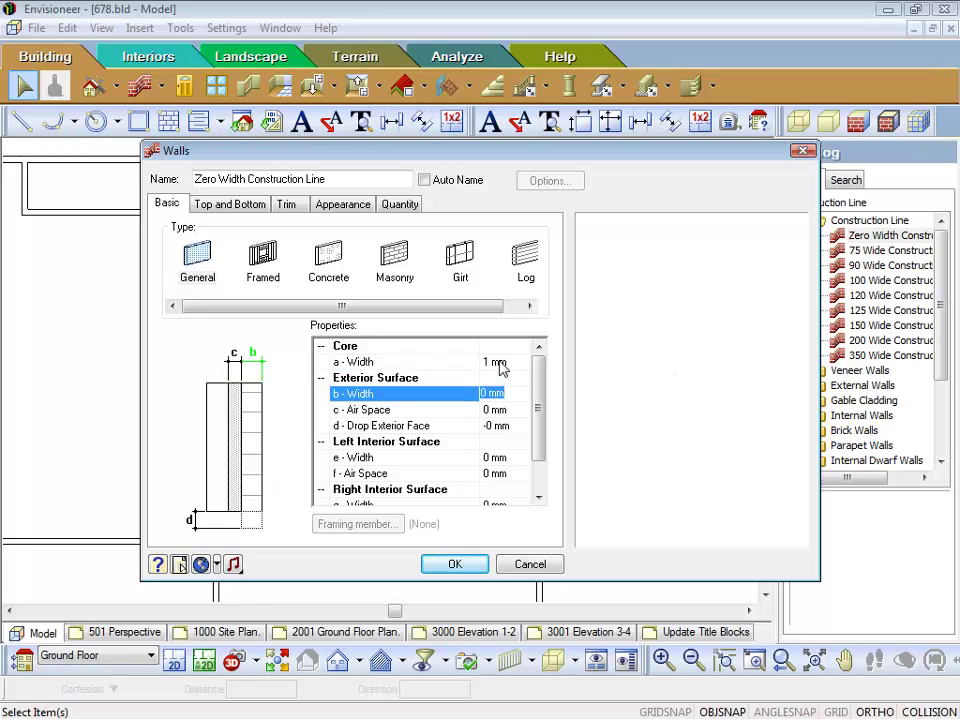
- Set the Zero Width Construction Line's core width to 0.001 mm and accept the element definition
left_click(500, 366)
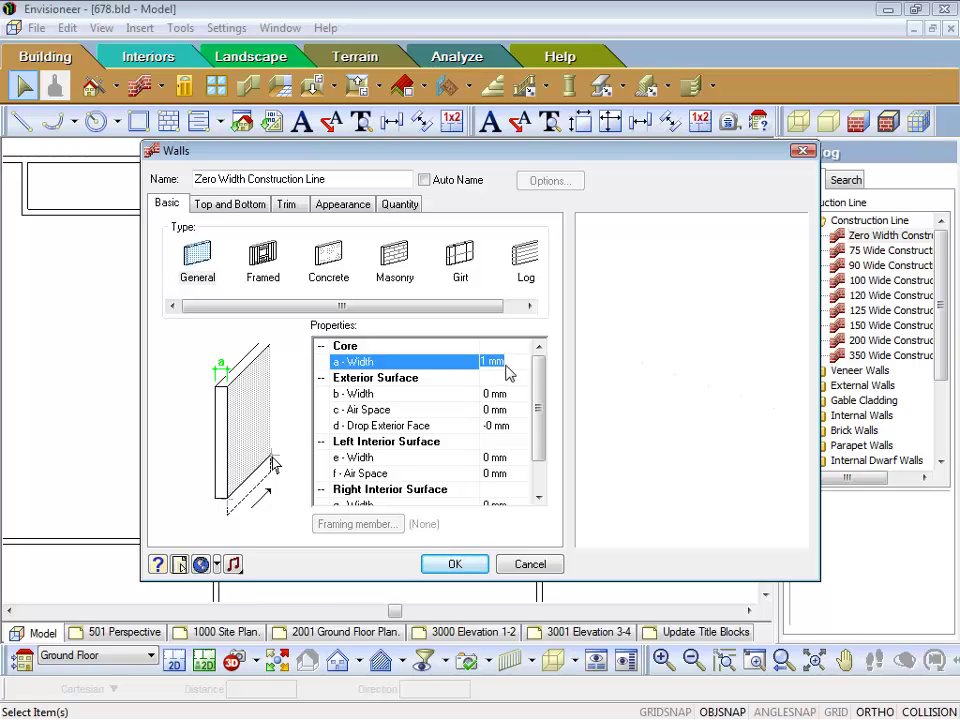
type("0.001")
left_click(490, 393)
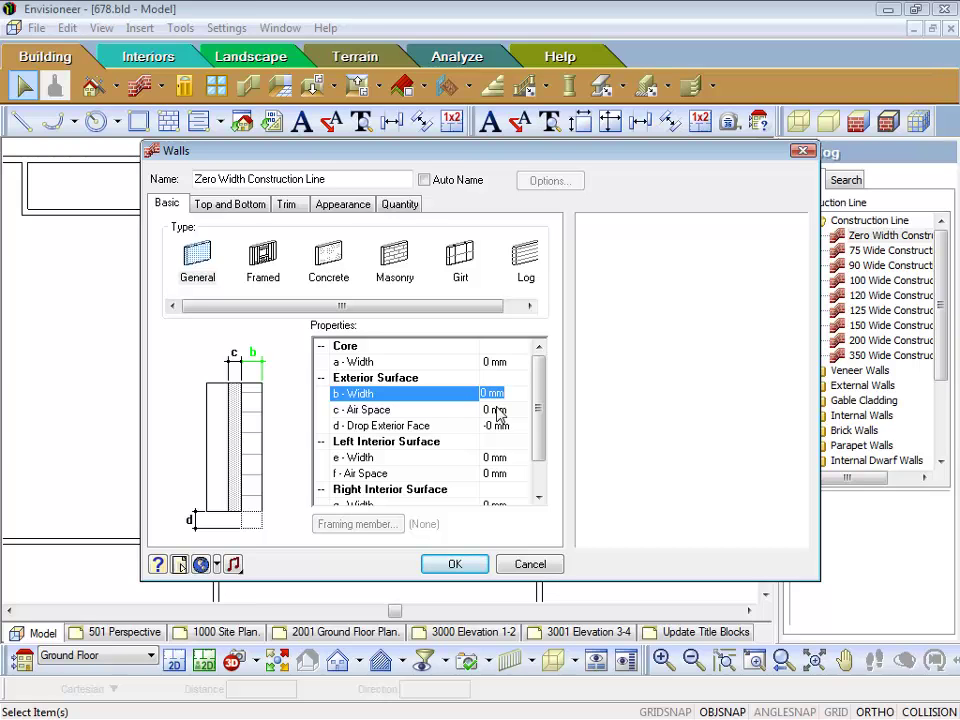
left_click(457, 567)
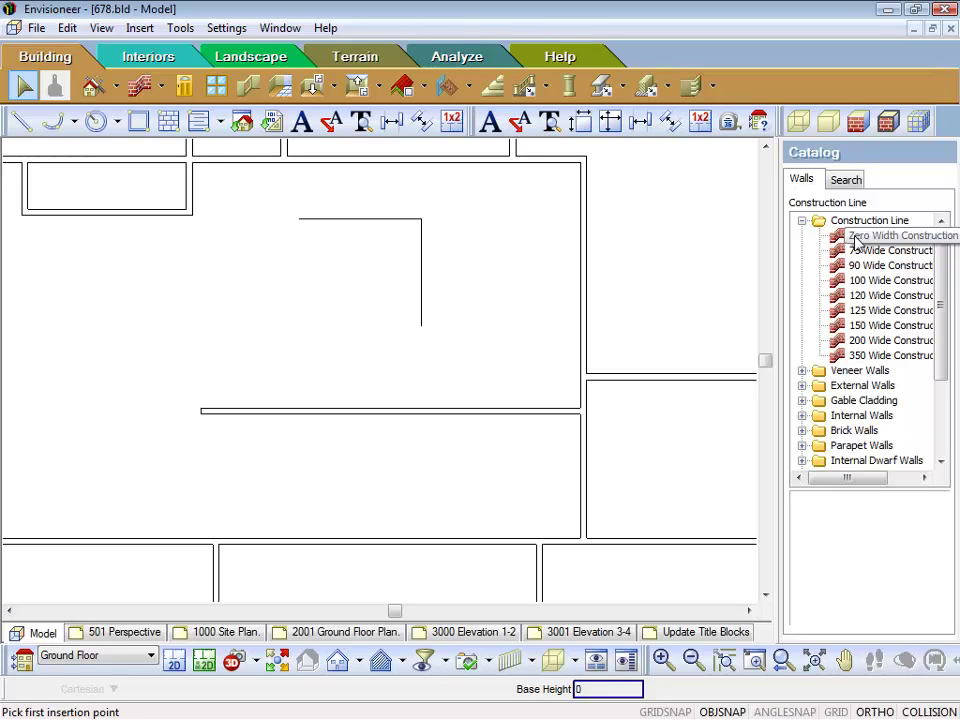
- Draw an L-shaped Zero Width Construction Line inside the existing L, about 1170 mm across, and select its vertical segment to show its dimensions
left_click(853, 237)
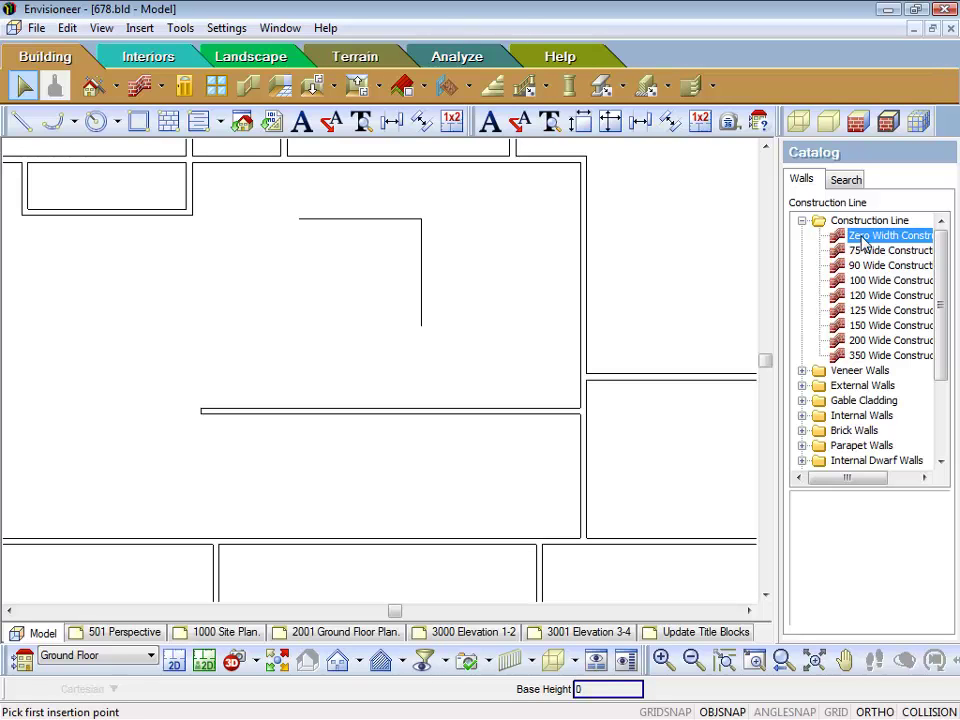
left_click(302, 239)
left_click(405, 240)
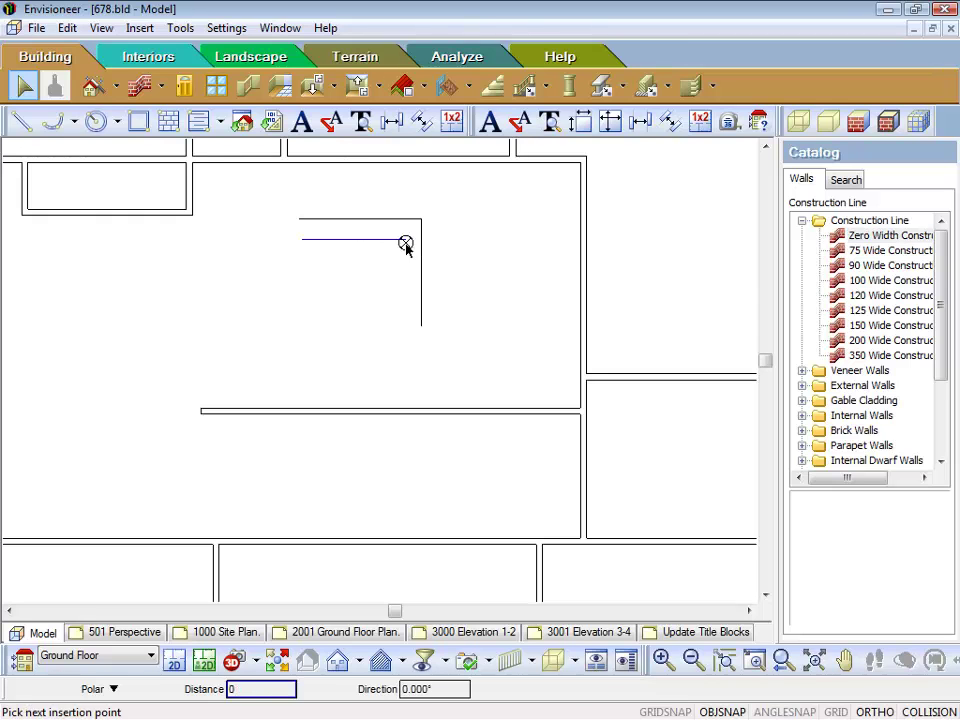
left_click(405, 324)
right_click(407, 326)
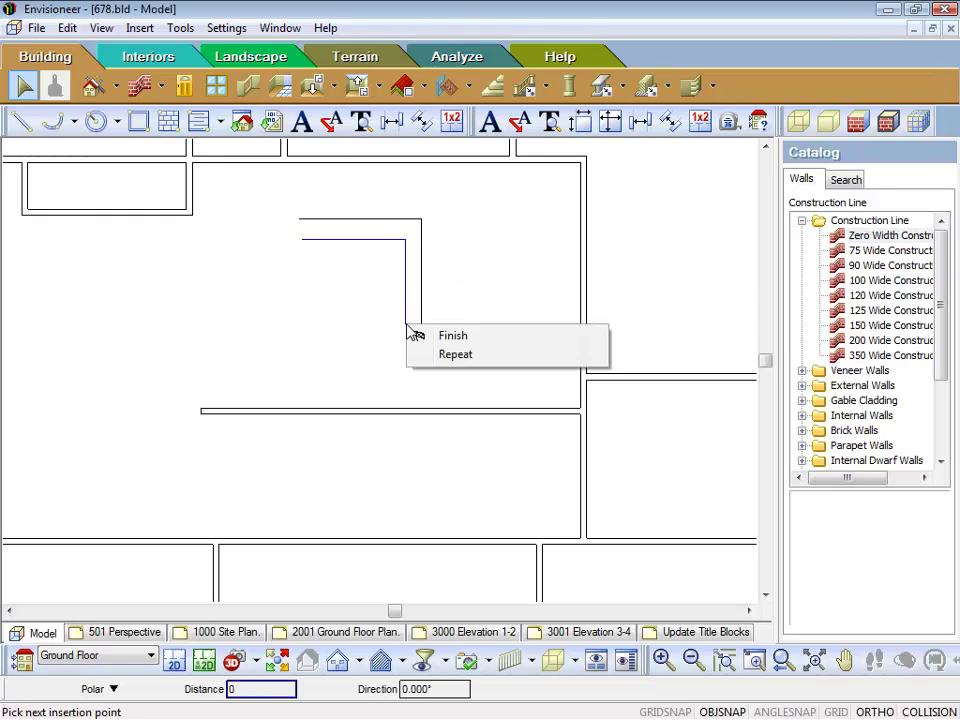
left_click(460, 336)
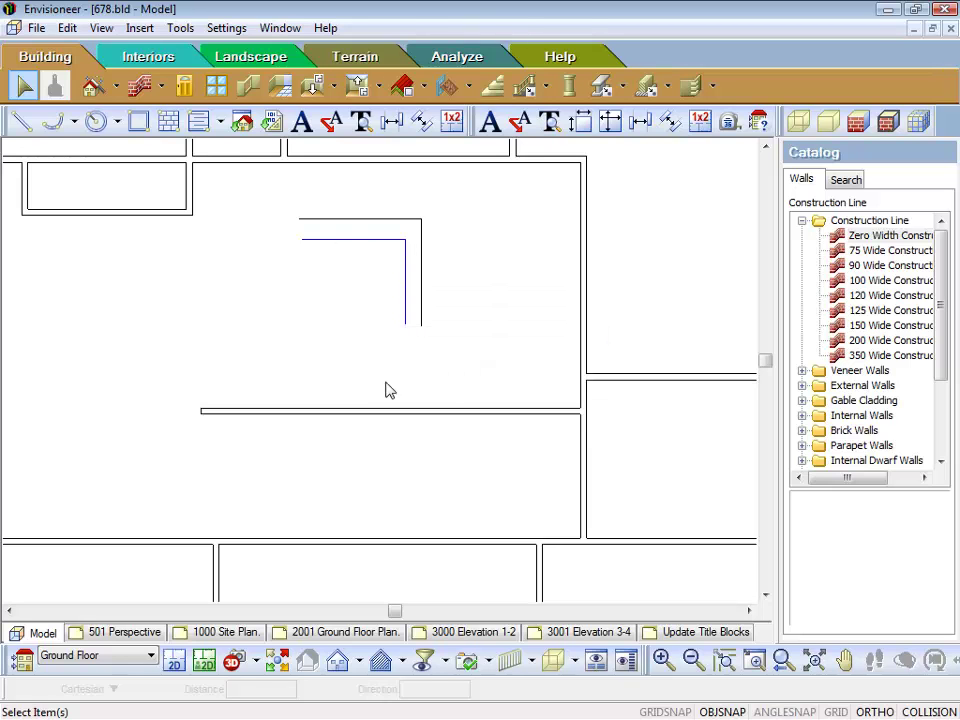
left_click(406, 277)
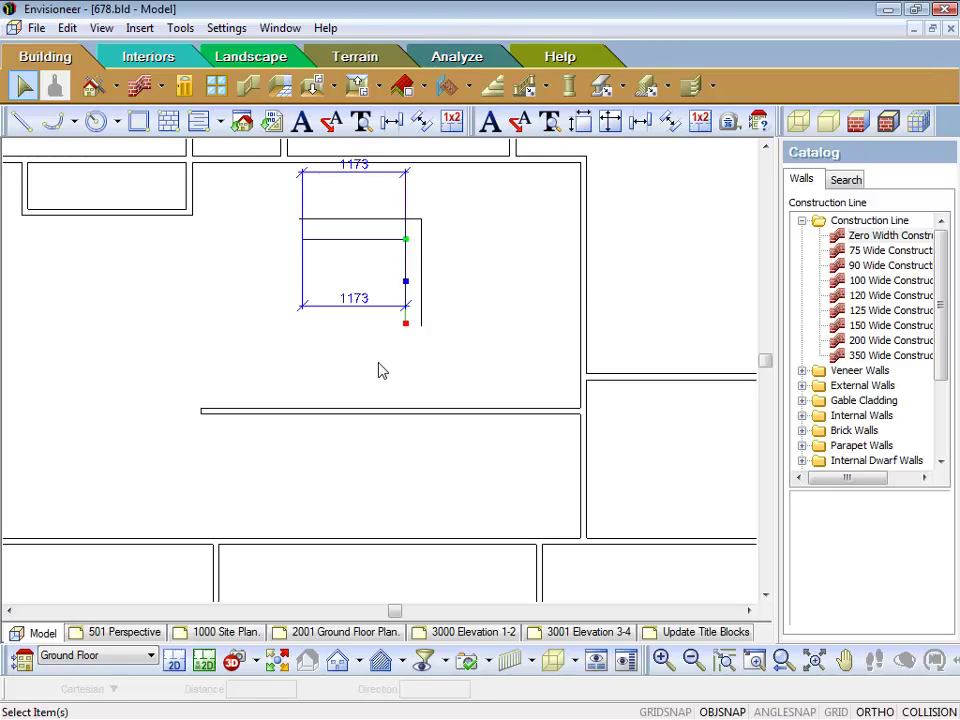
- Draw a vertical Zero Width Construction Line upward from the free end of the freestanding internal wall
left_click(858, 237)
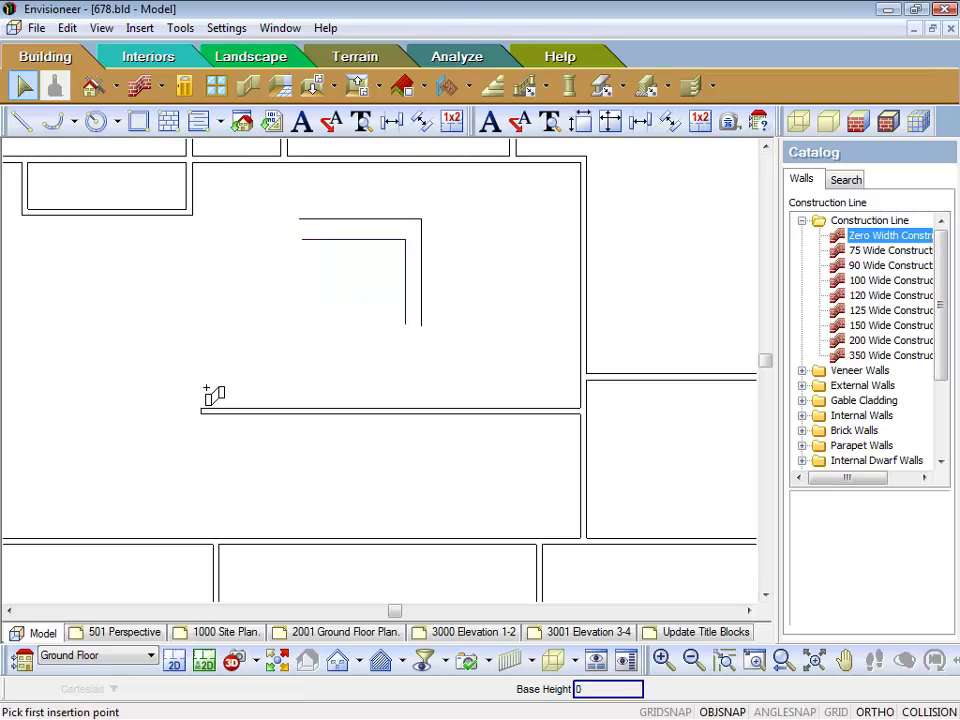
left_click(200, 411)
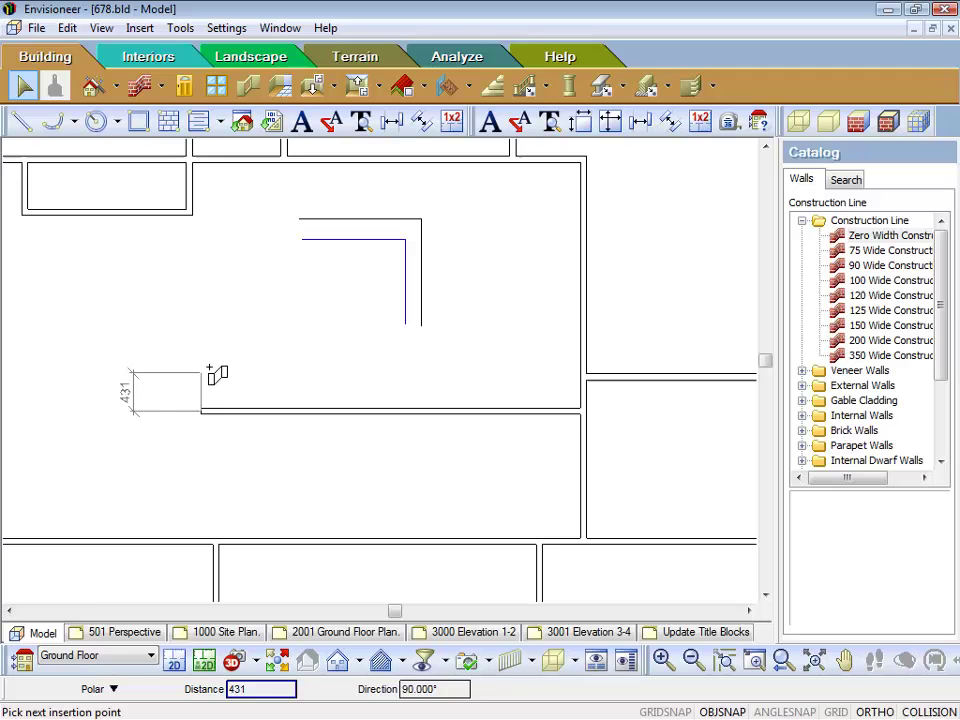
right_click(213, 313)
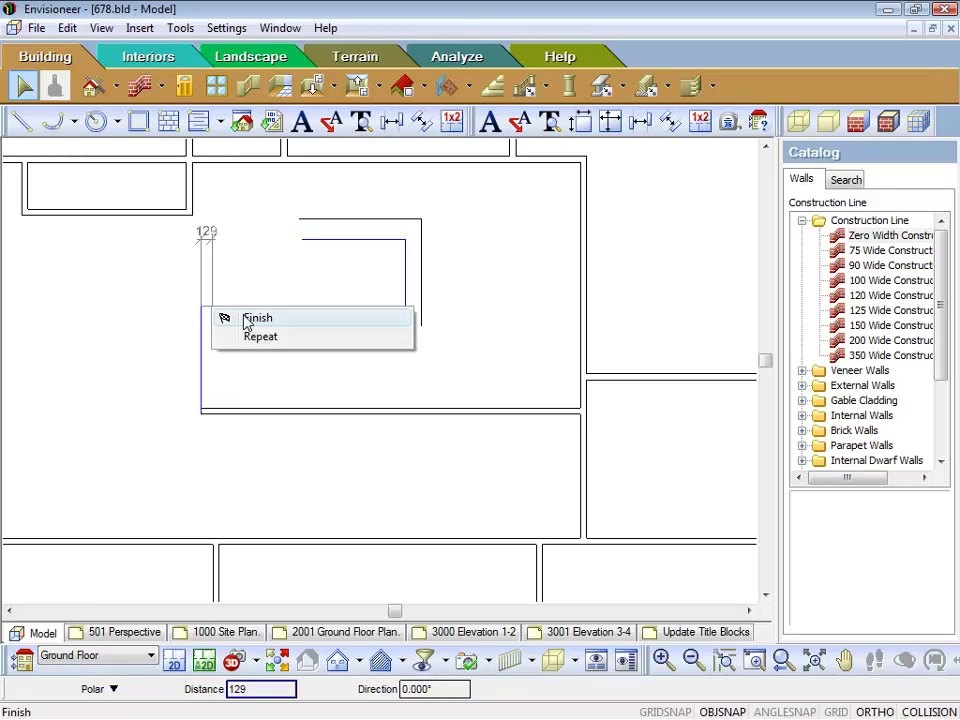
left_click(225, 320)
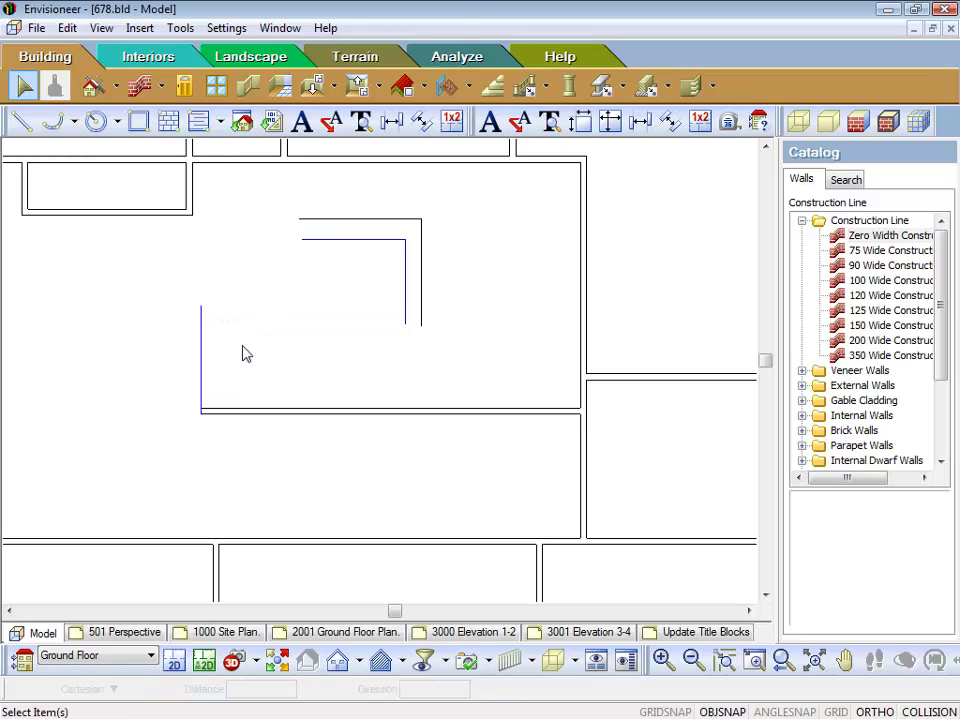
- Set the distance from the construction line at the wall's free end to the opposite wall to 4500 mm
left_click(202, 380)
left_click(391, 338)
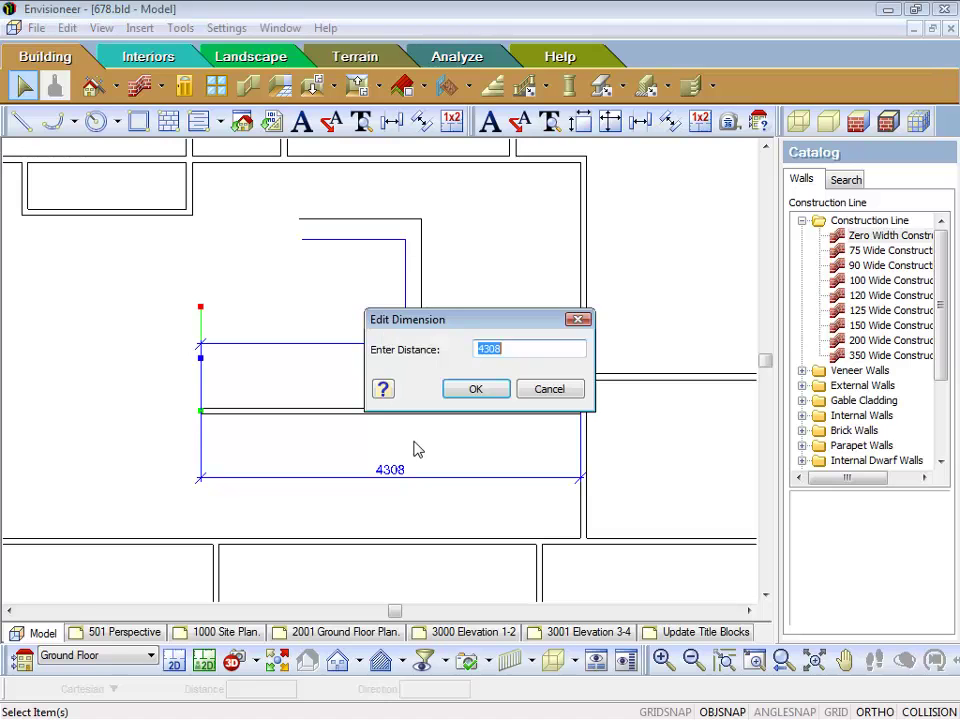
type("45")
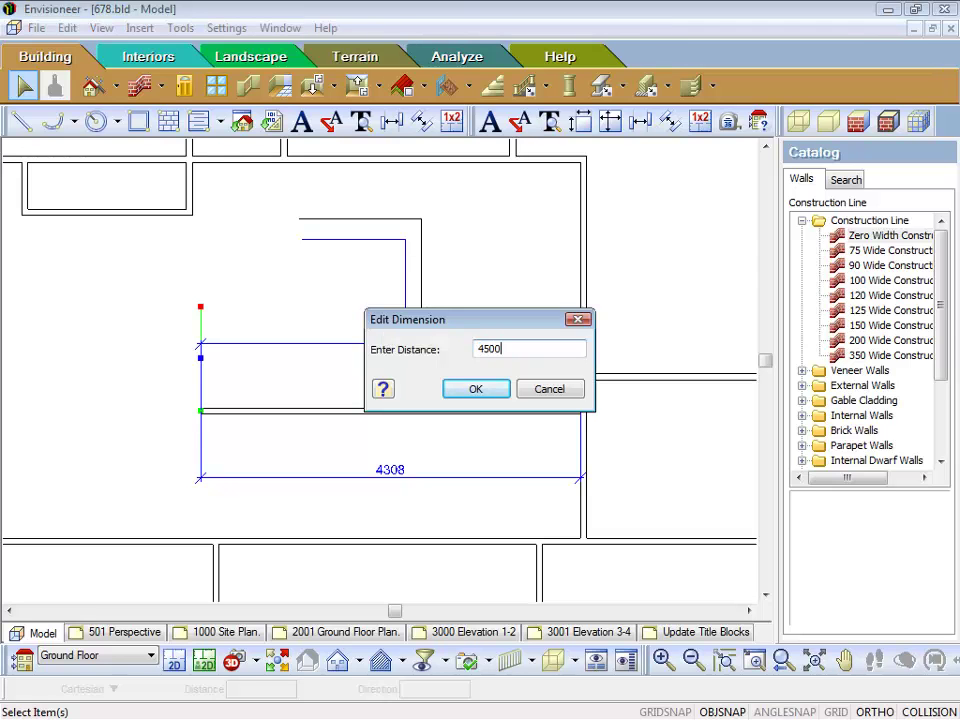
type("00")
key("Return")
left_click(410, 452)
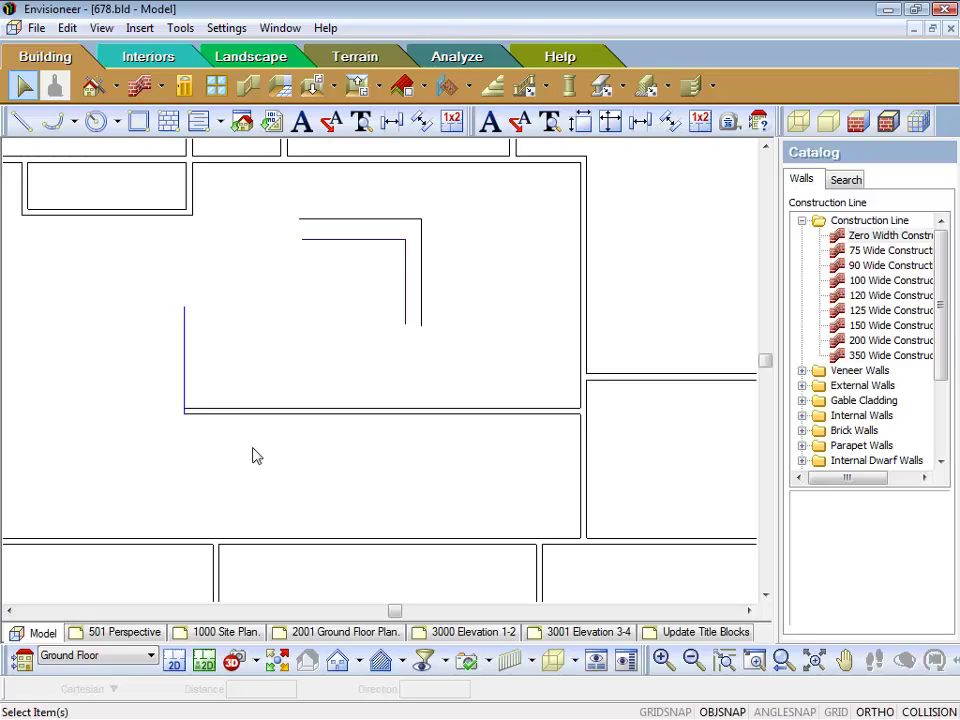
- Try the wall without the construction line at its free end, checking its length from the adjoining vertical wall's dimensions
left_click(186, 370)
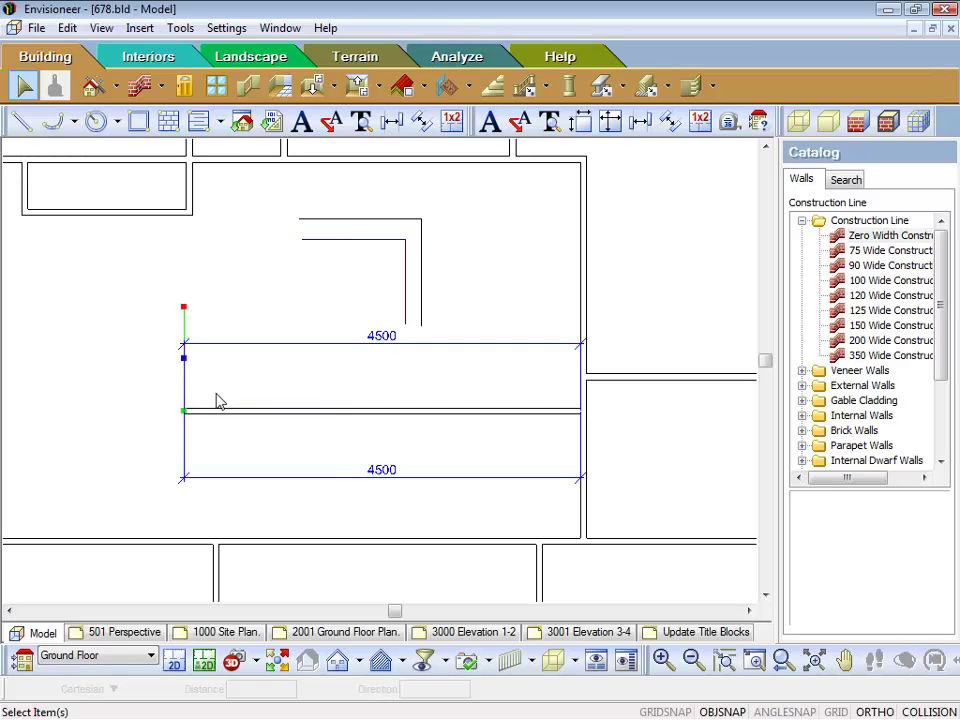
key("Delete")
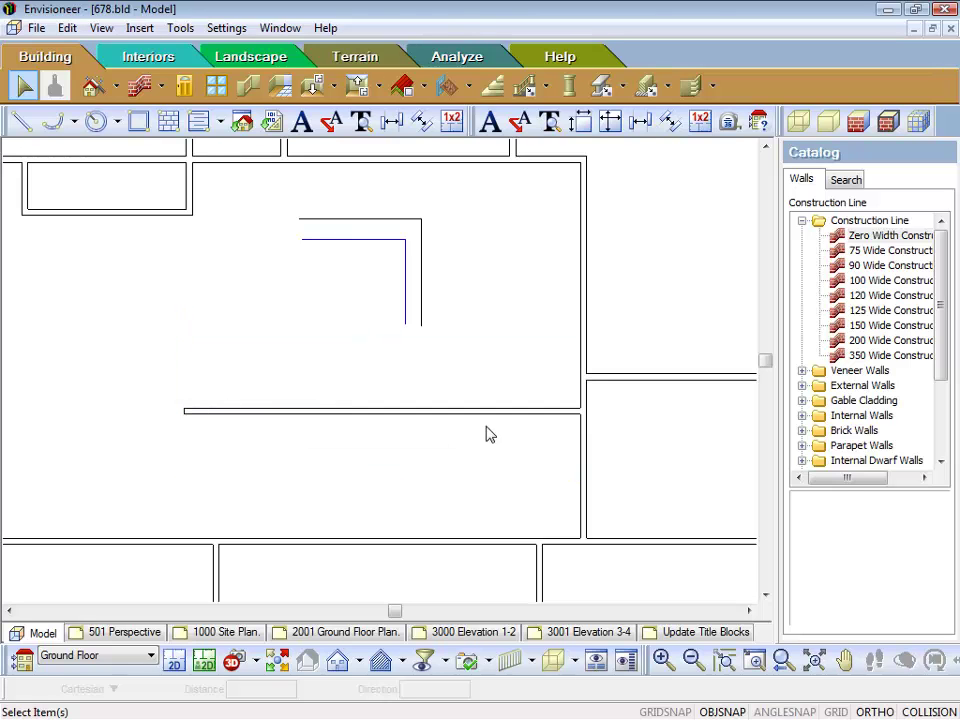
left_click(584, 450)
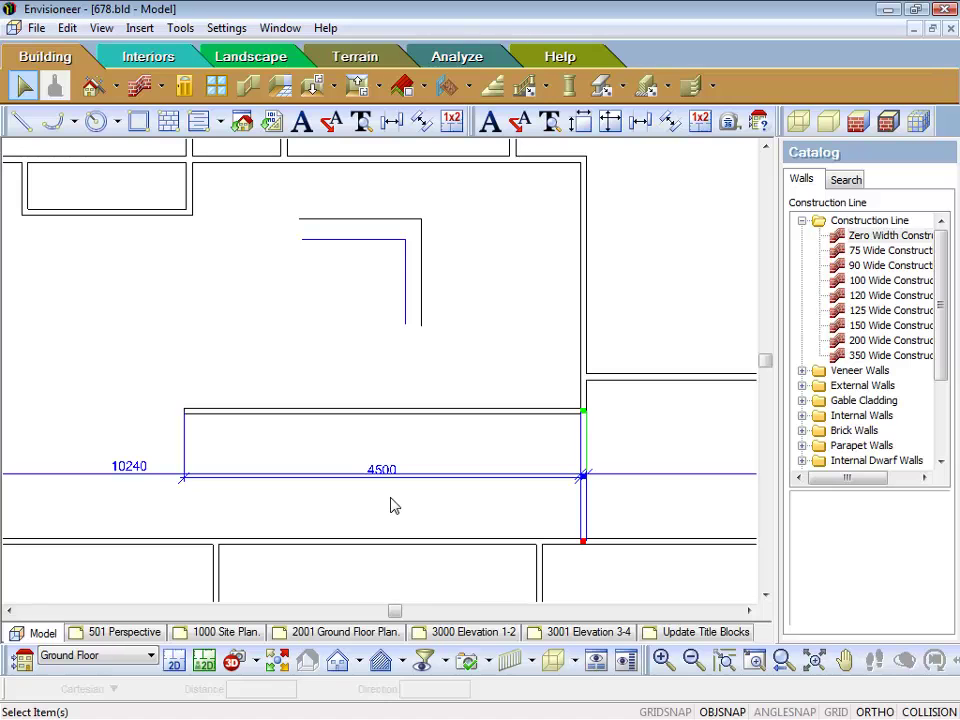
key("Delete")
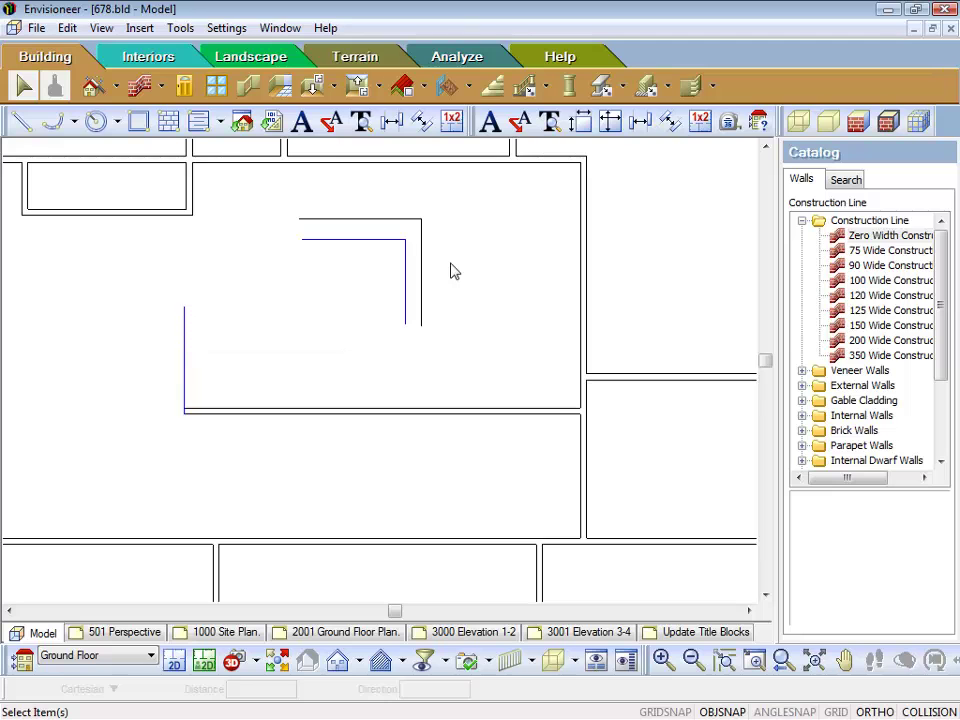
- Delete both nested L-shaped construction lines in the middle of the room
left_click_drag(455, 290, 341, 220)
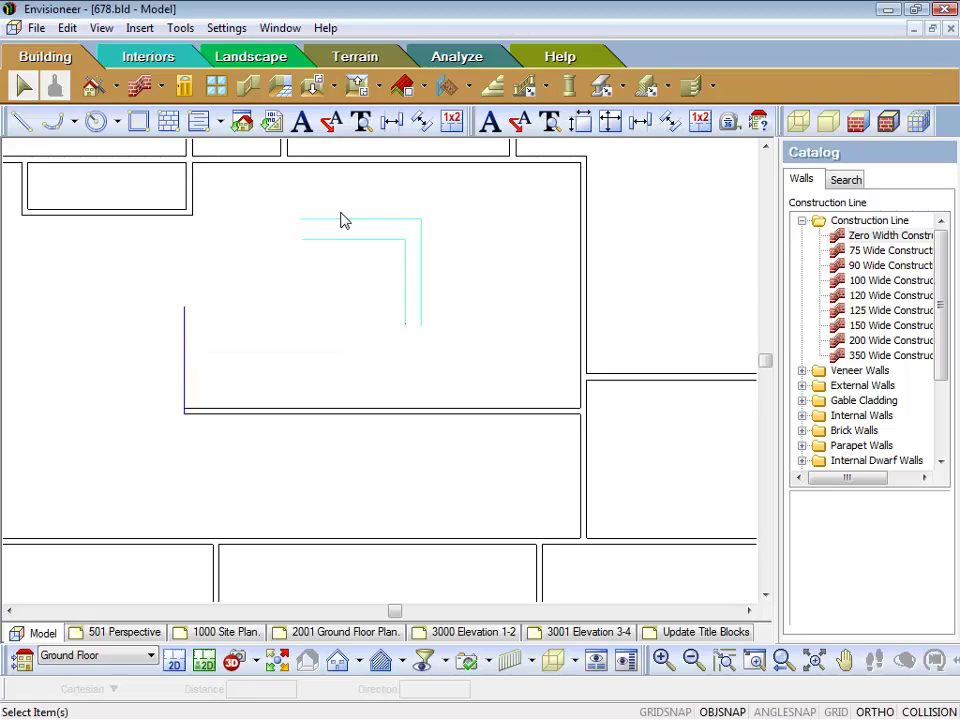
key("Delete")
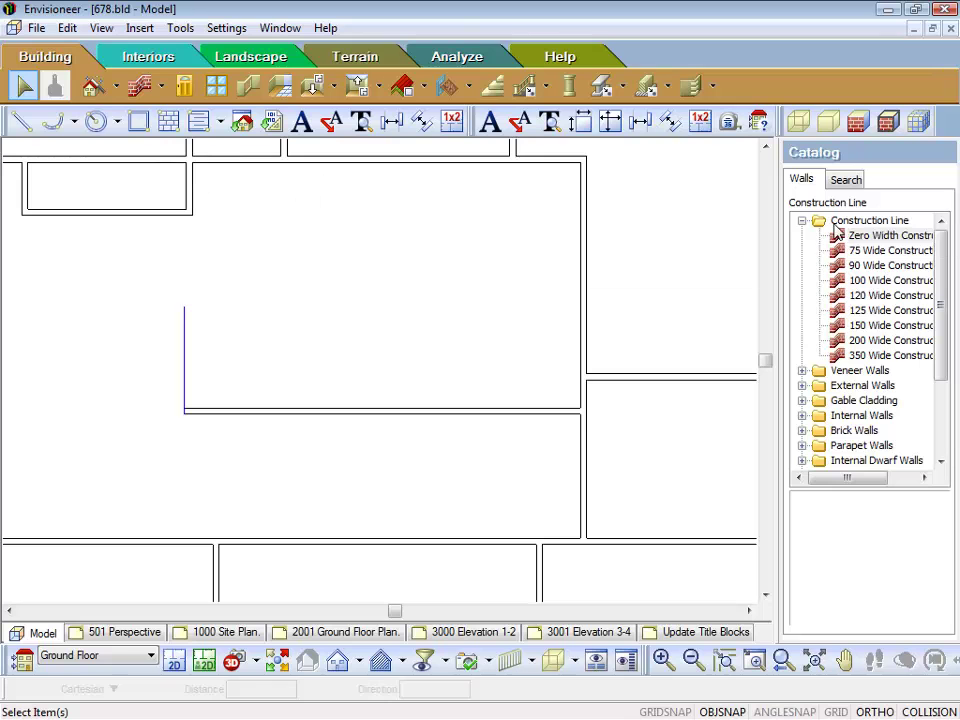
- Draw a 70mm Plasterboard/Plasterboard internal wall about 830 mm long, running down from the room's upper wall
left_click(800, 416)
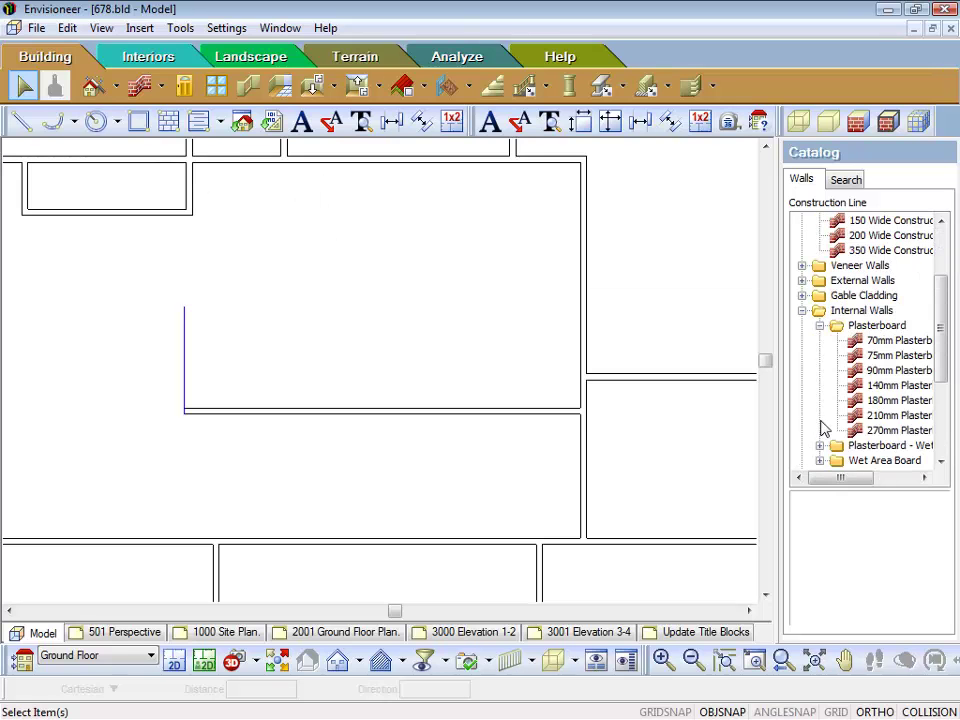
left_click(882, 344)
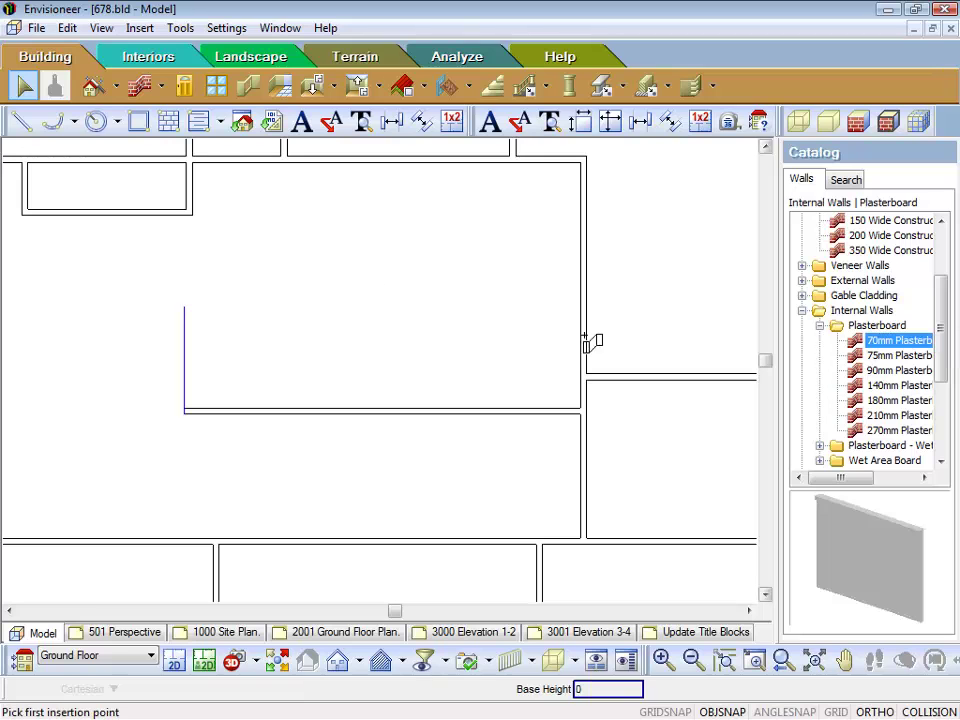
left_click(314, 160)
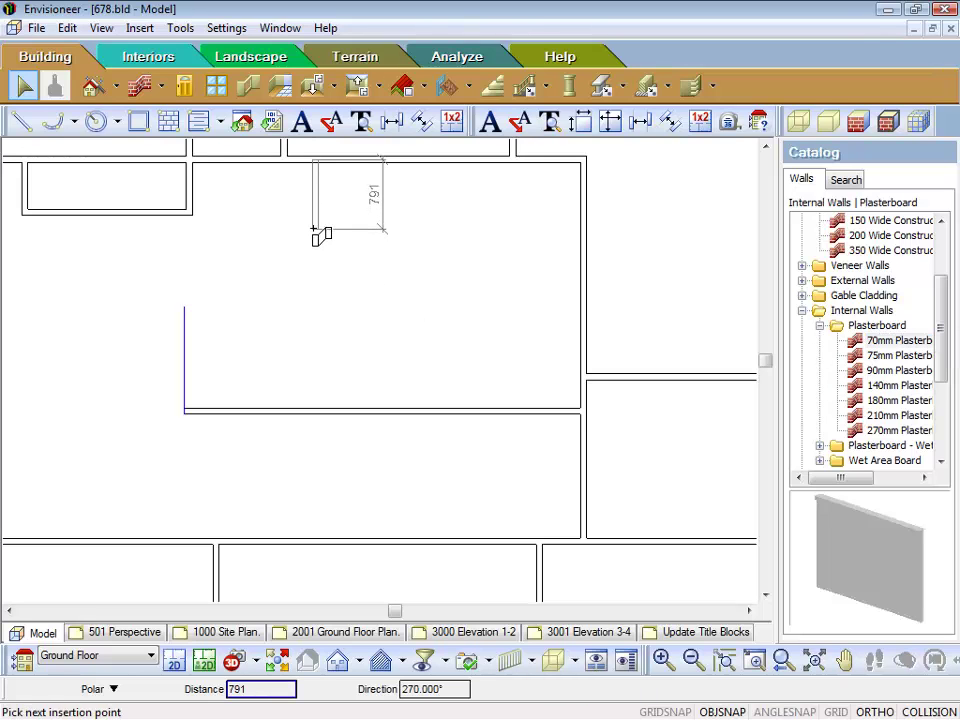
left_click(314, 237)
right_click(314, 238)
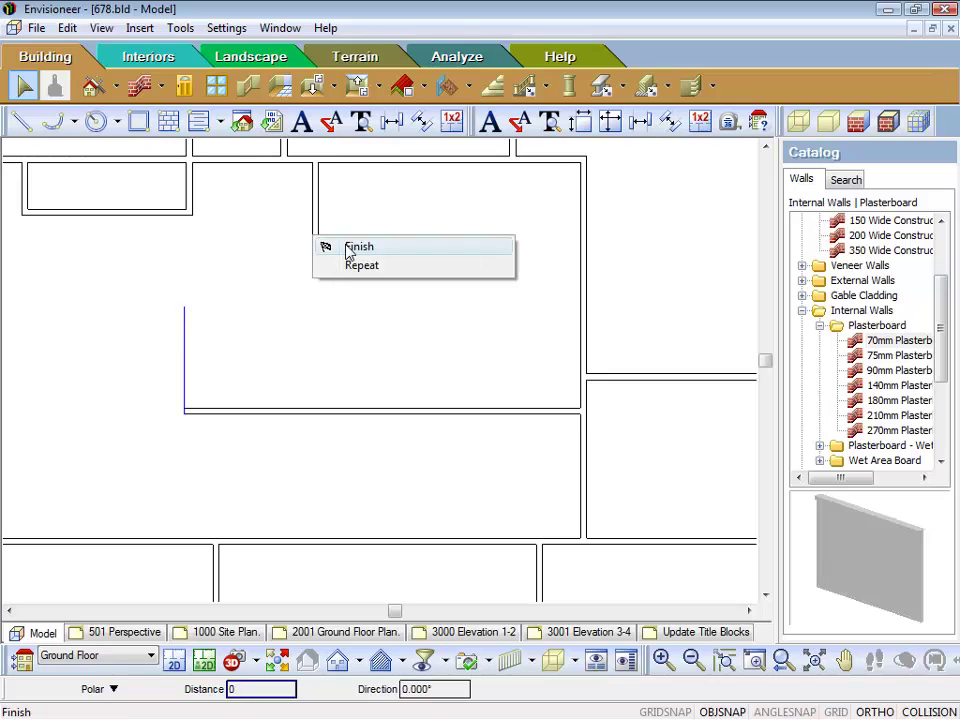
left_click(351, 266)
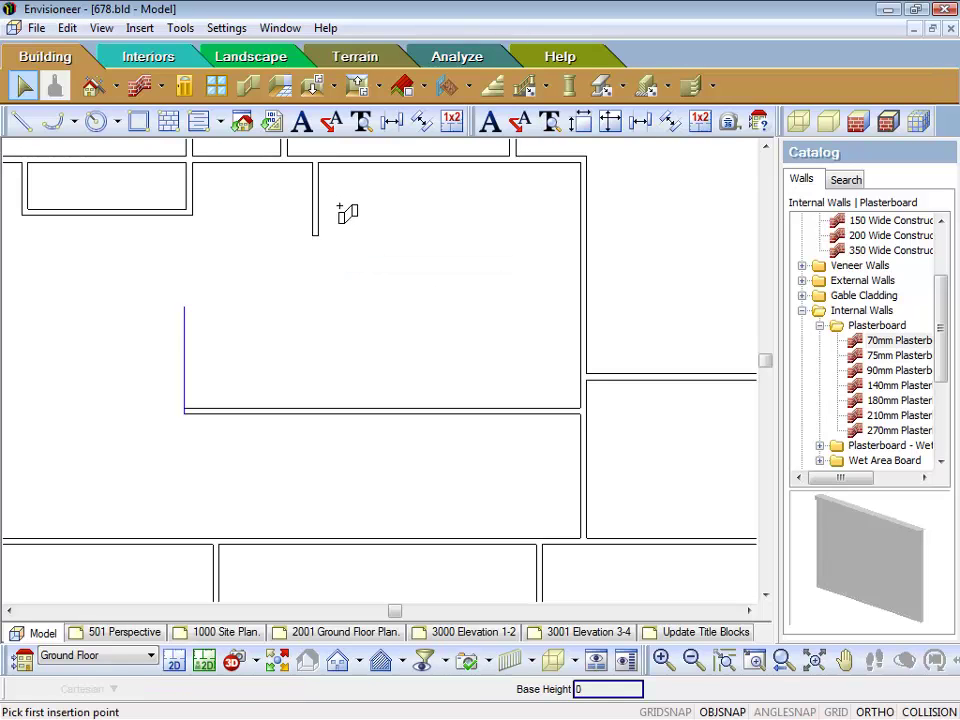
- Draw two short horizontal 70mm Plasterboard/Plasterboard walls, each about 430 mm long, projecting into the room from its right-hand wall
left_click(584, 223)
left_click(546, 233)
right_click(551, 240)
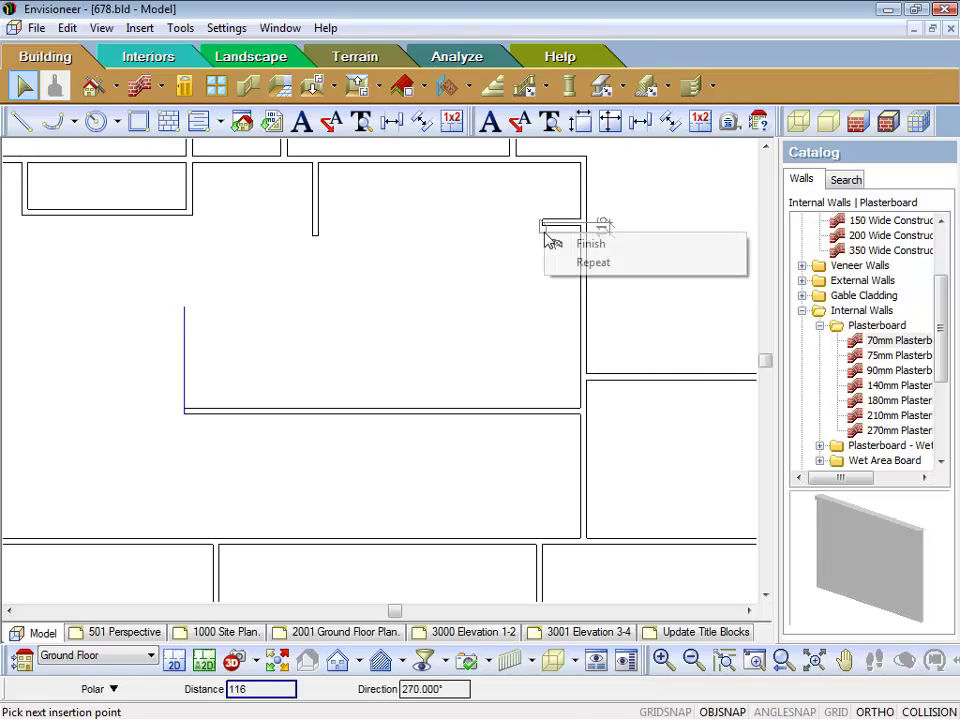
left_click(574, 262)
left_click(581, 335)
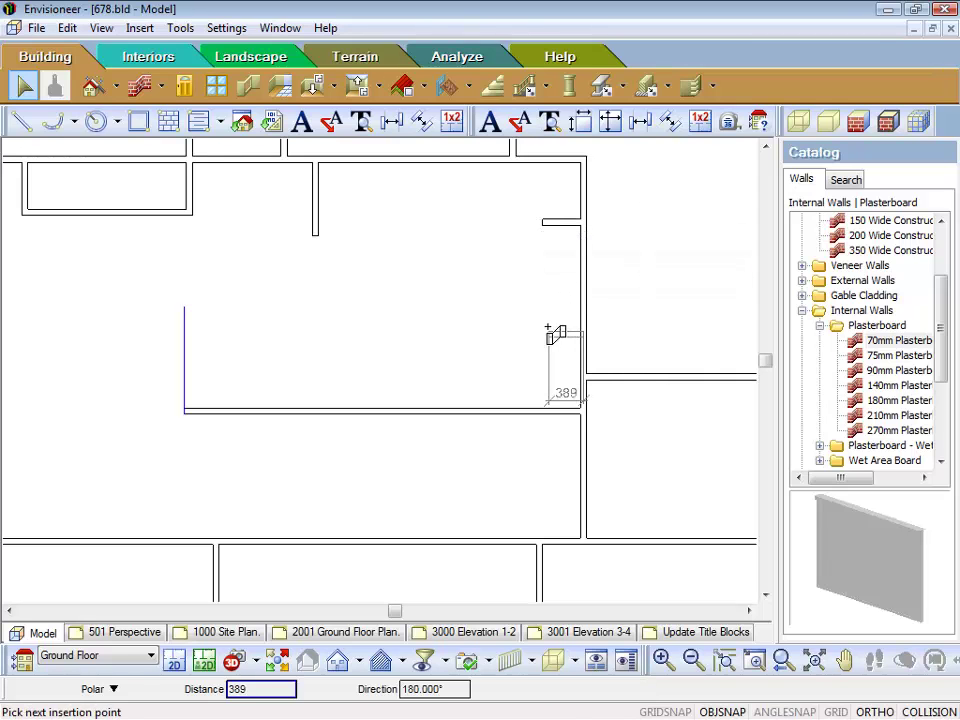
right_click(551, 331)
left_click(567, 339)
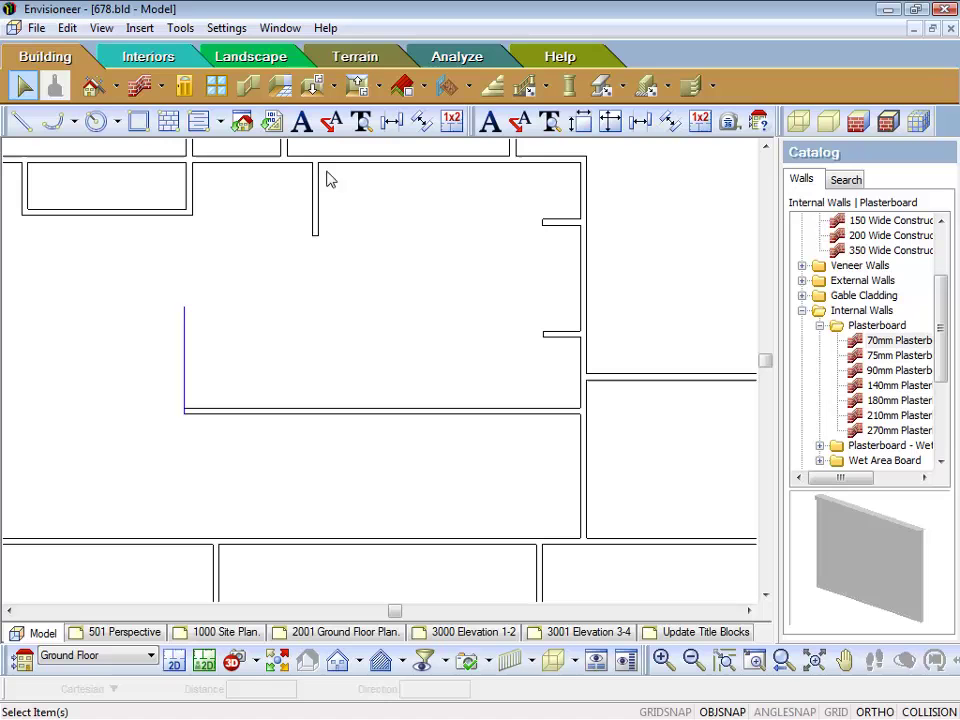
- Draw a vertical Zero Width Construction Line along the free ends of the two short horizontal walls, extending past the lower one
left_click(801, 311)
scroll(887, 240, "up", 3)
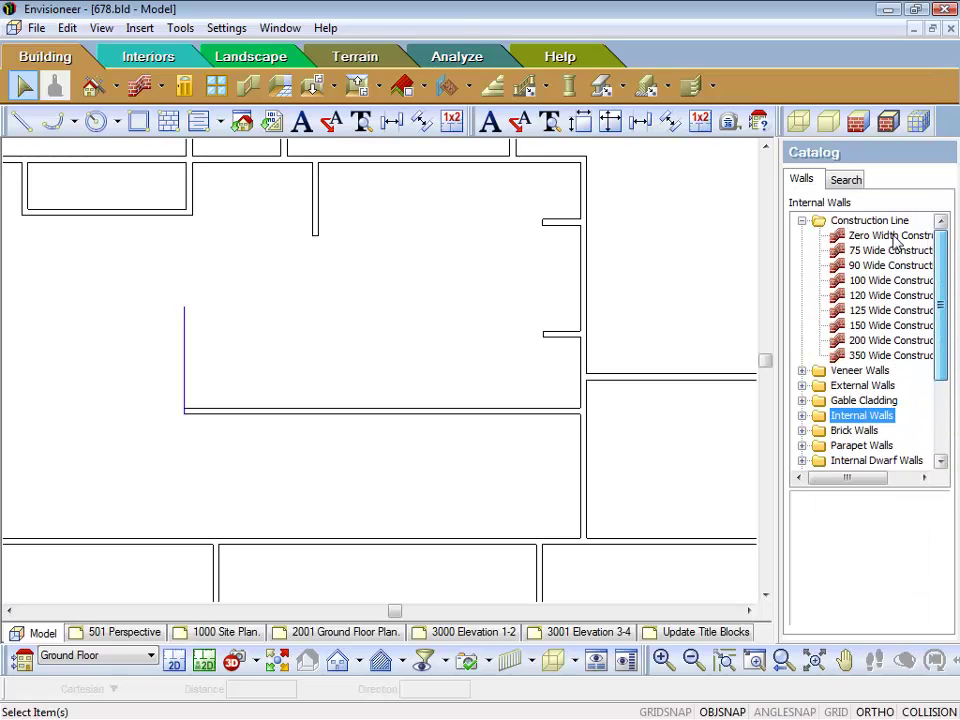
left_click(887, 236)
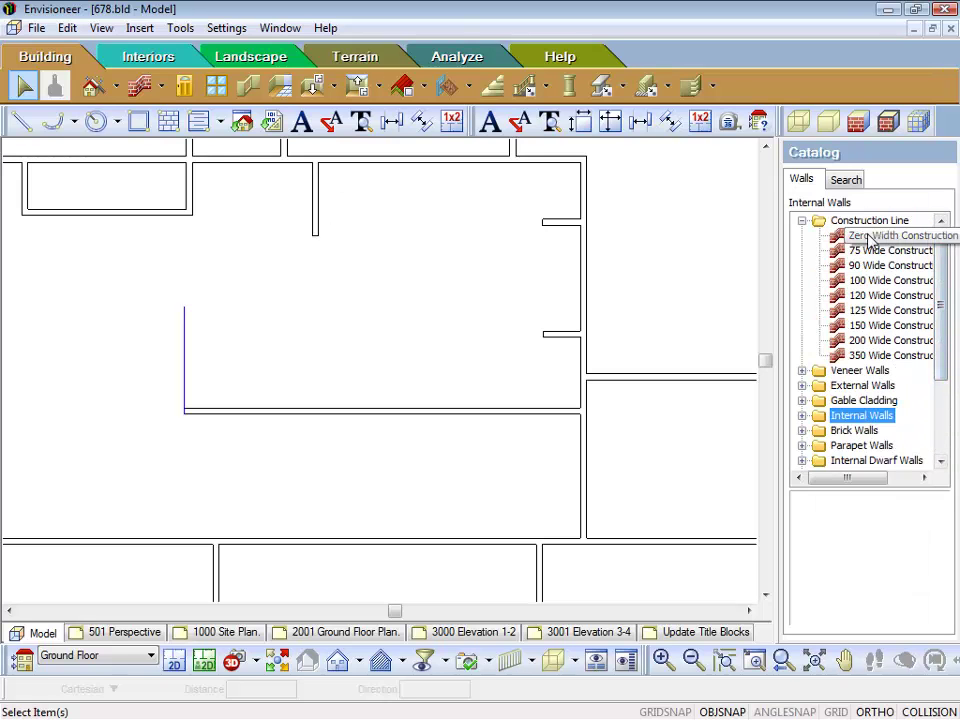
left_click(542, 220)
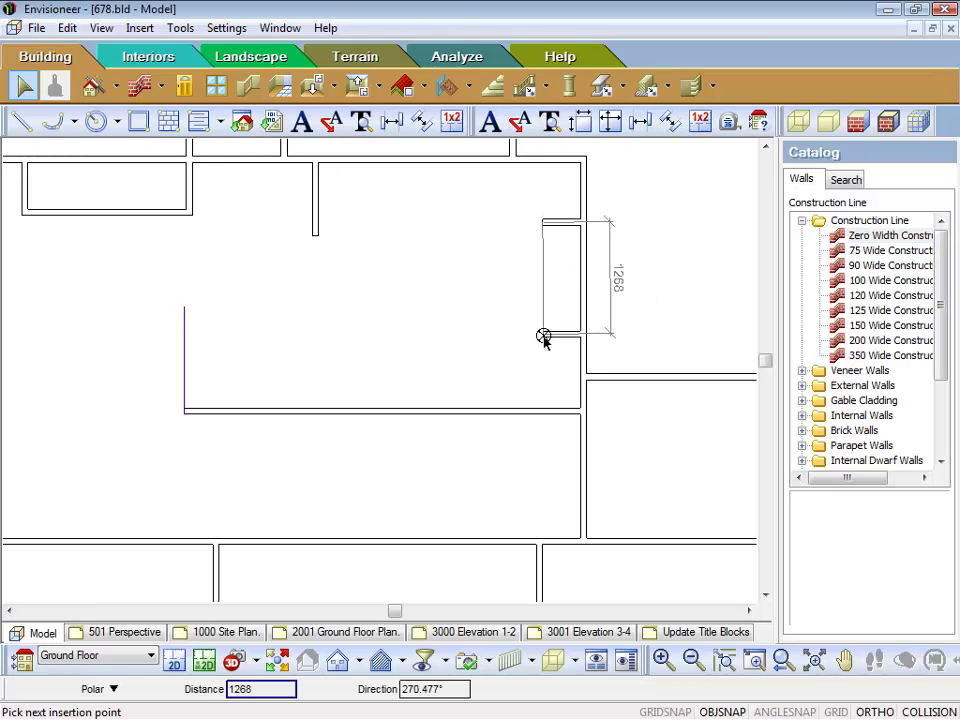
left_click(542, 366)
right_click(542, 370)
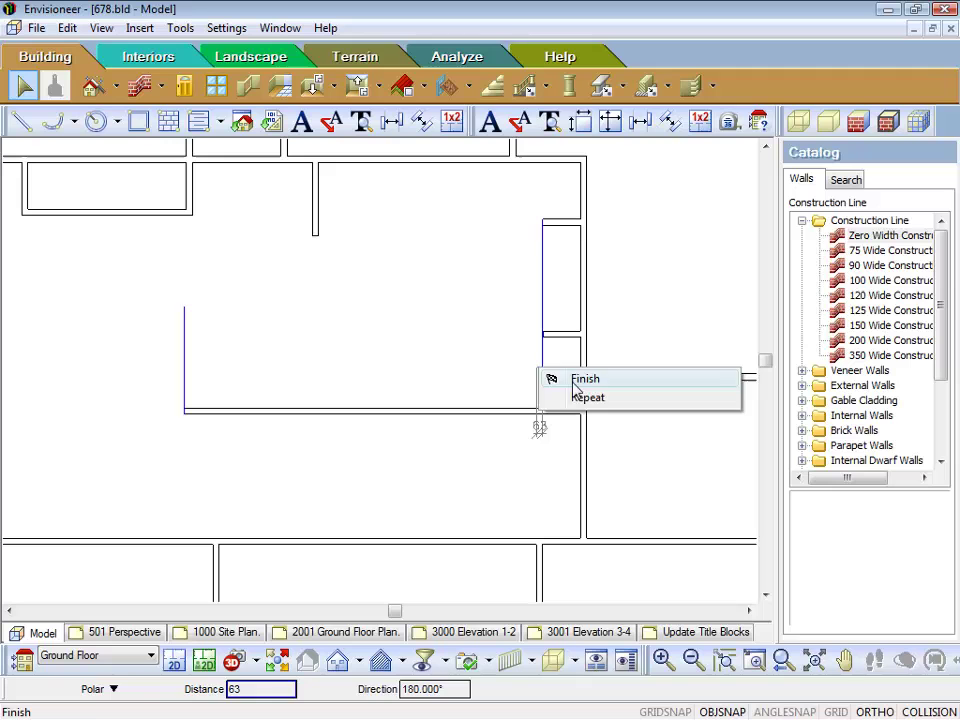
left_click(585, 396)
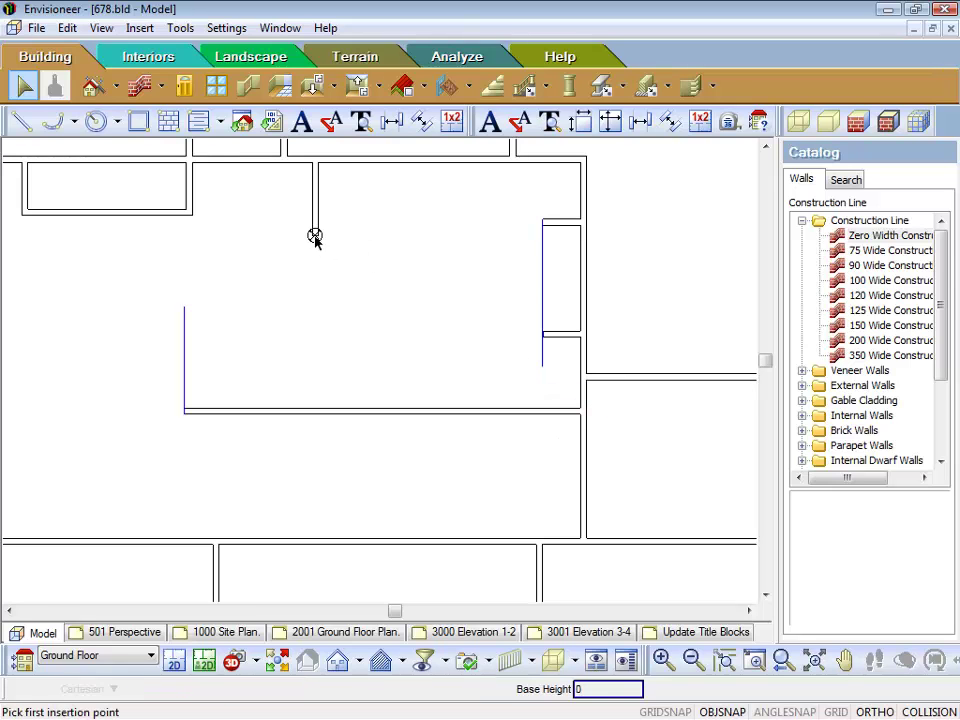
- Draw a horizontal Zero Width Construction Line to the right from the free end of the short vertical wall
left_click(315, 236)
right_click(367, 243)
left_click(396, 253)
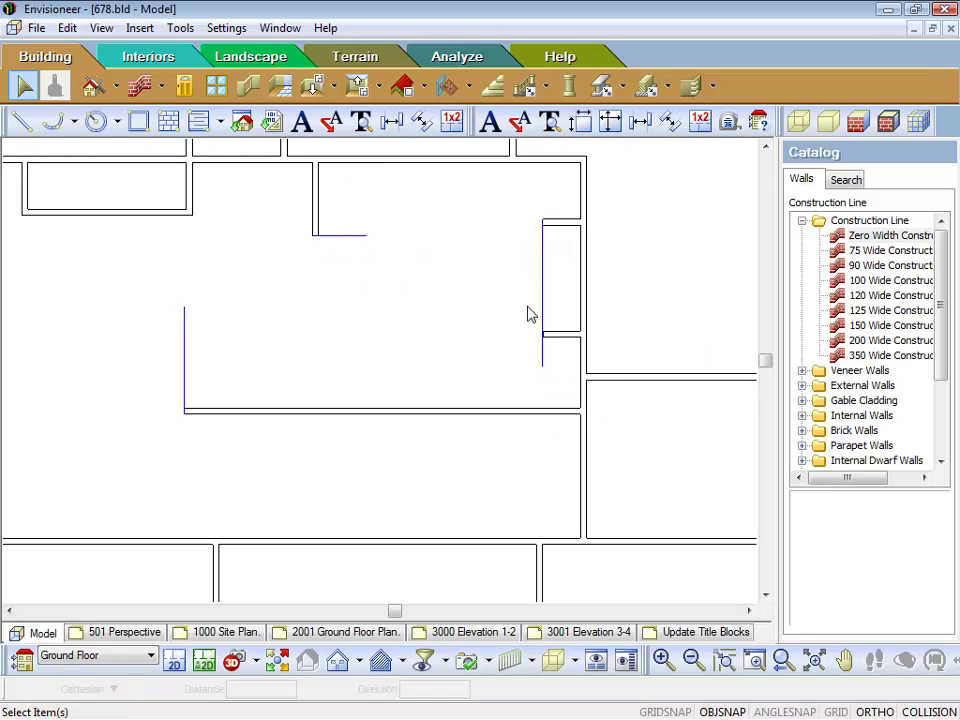
- Remove the excess construction line segment that extends below the lower short horizontal wall
scroll(545, 325, "up", 2)
left_click(556, 336)
left_click_drag(540, 335, 510, 369)
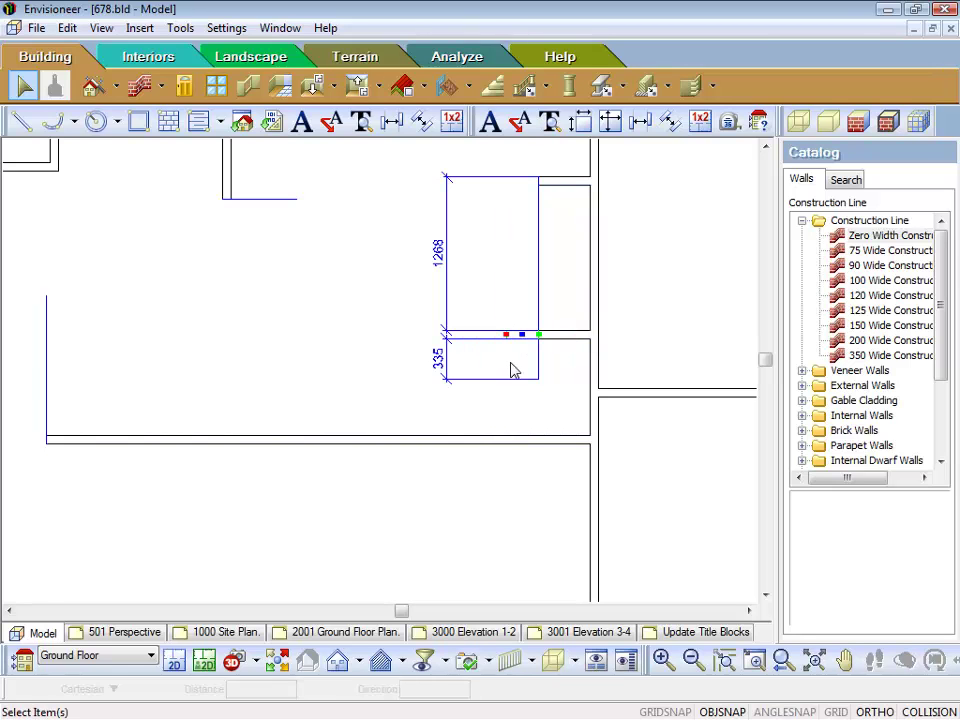
key("Escape")
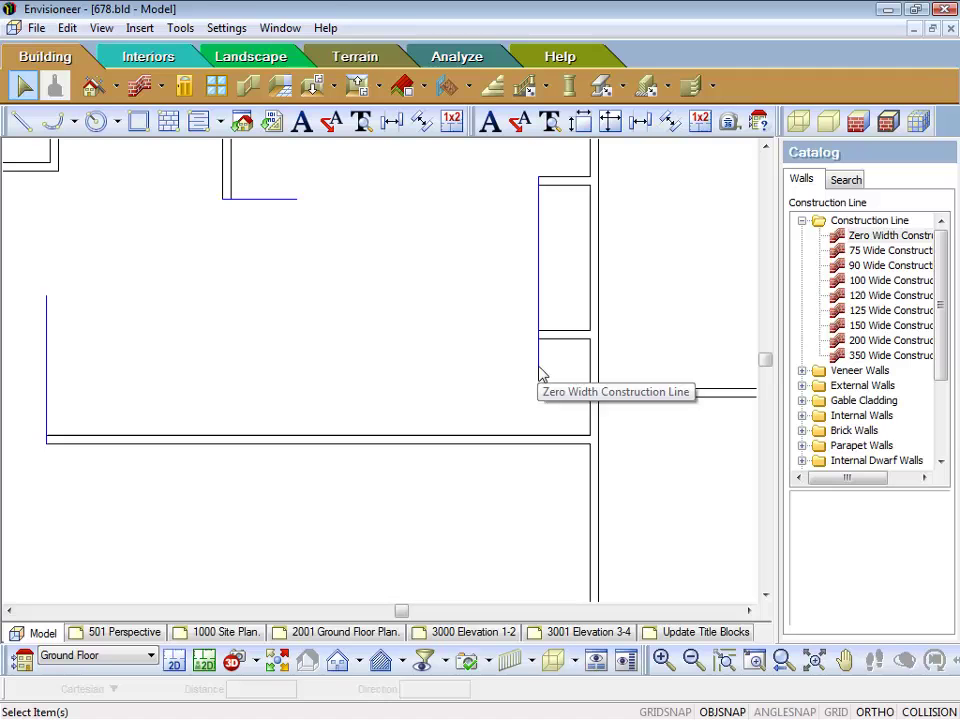
left_click(540, 380)
- Set the distance from the vertical construction line across the two short walls to the room's right-hand wall to 600 mm
left_click(541, 362)
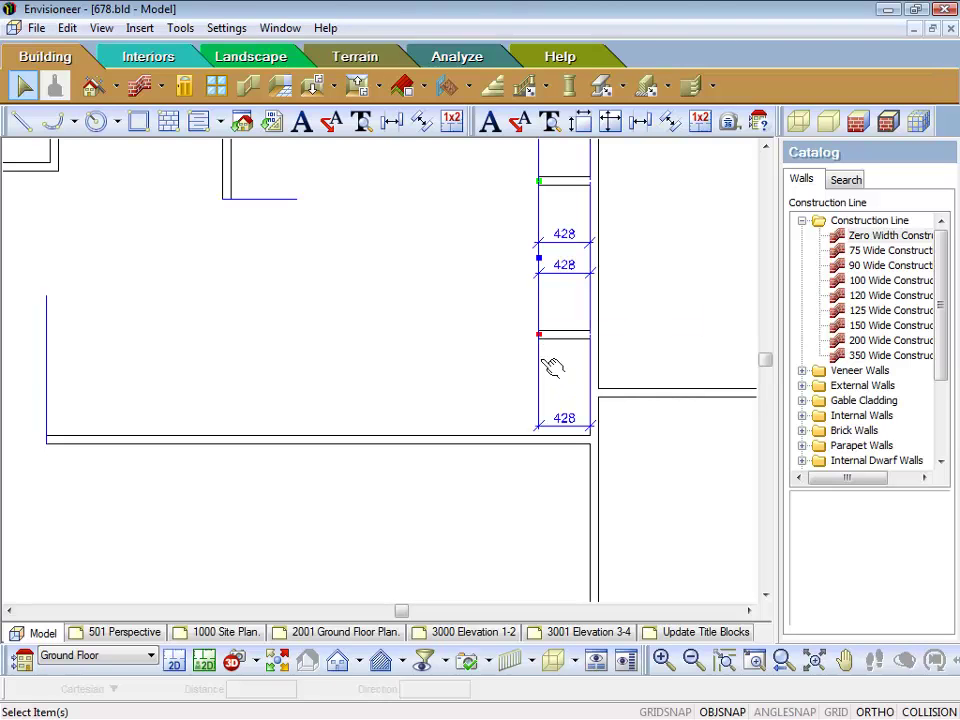
left_click(562, 235)
type("6")
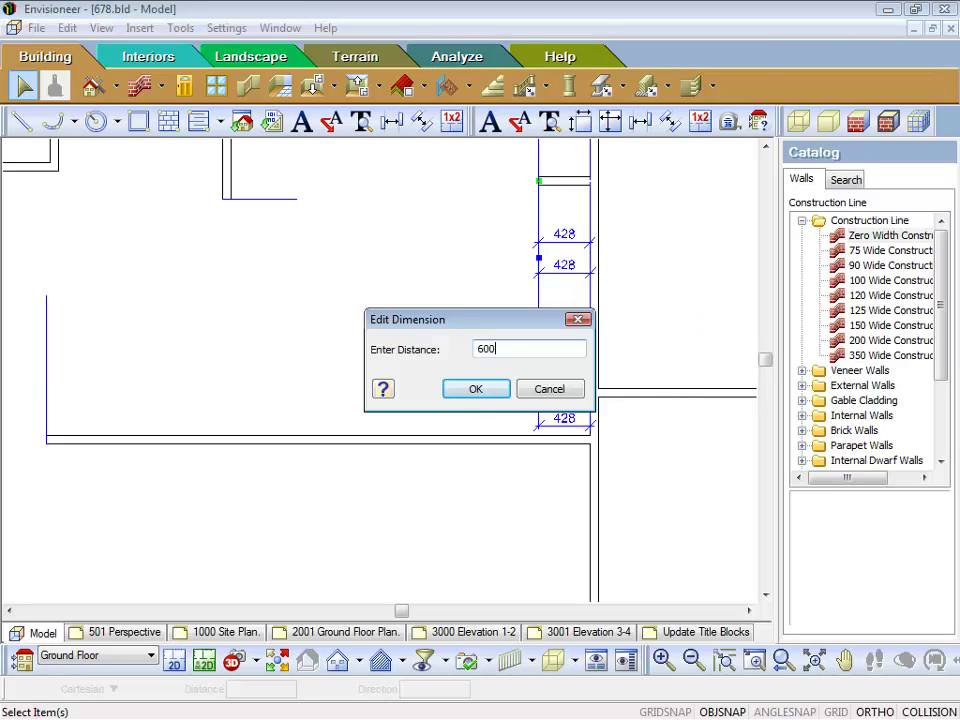
type("00")
key("Return")
left_click(291, 223)
- Set the distance from the construction line at the short vertical wall's end to the upper wall to 800 mm
left_click(279, 199)
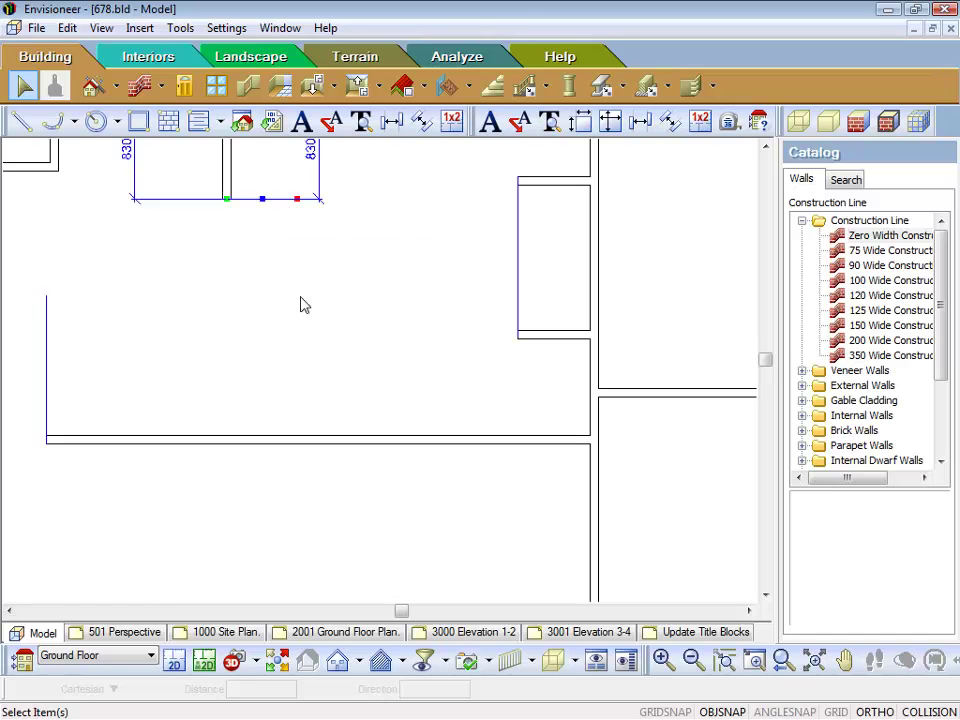
scroll(304, 305, "down", 2)
left_click(308, 193)
type("8")
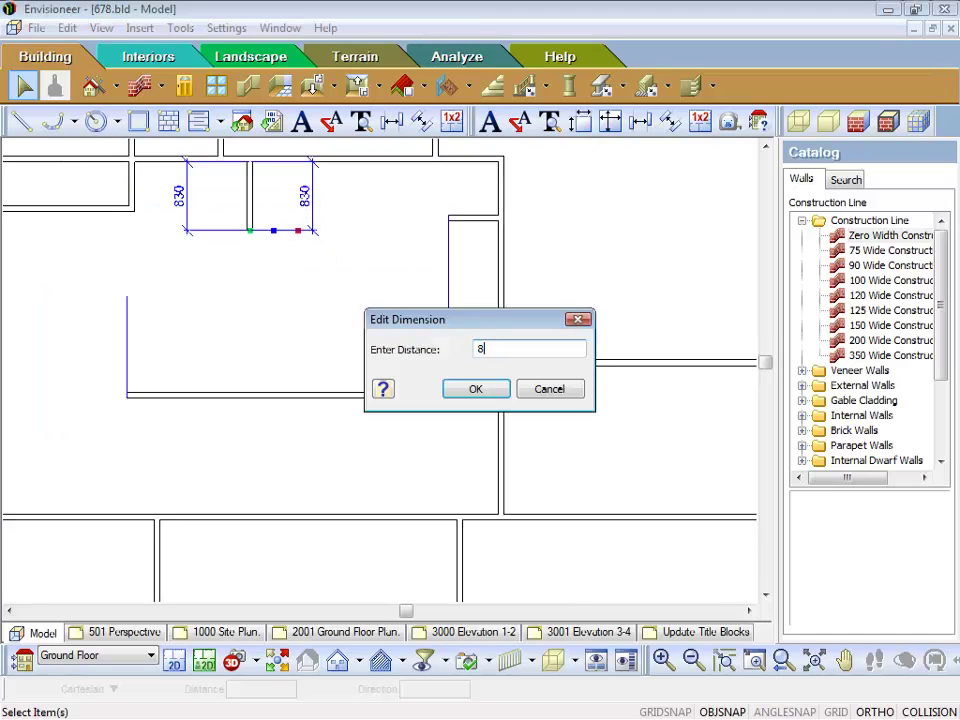
type("00")
key("Return")
left_click(310, 265)
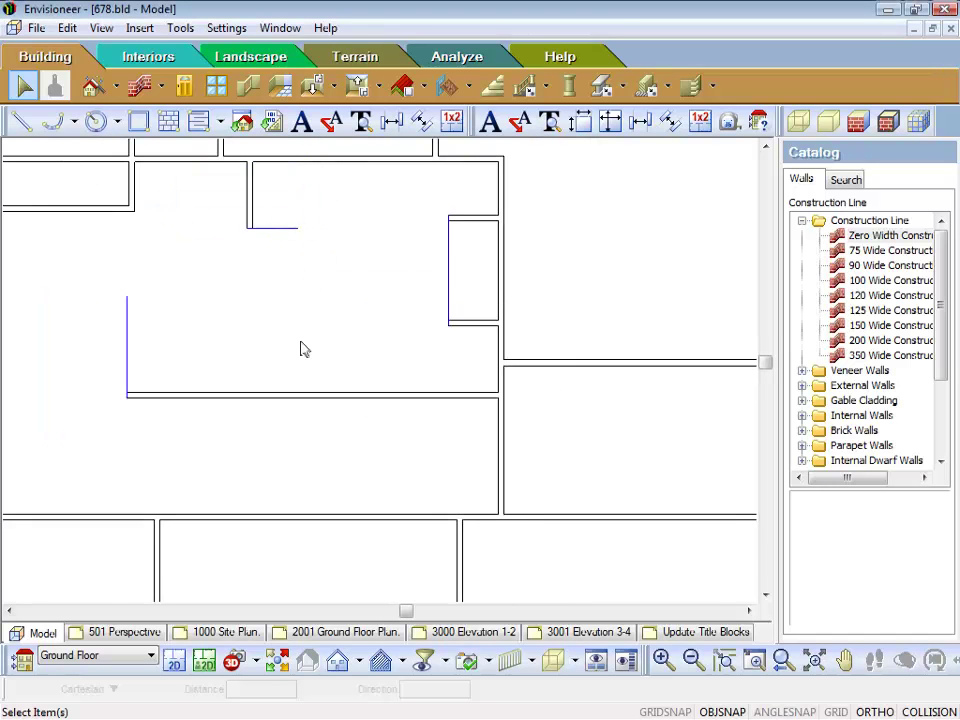
- Delete the construction lines at the short walls' ends and select the adjoining upper wall to check the vertical stub's length
left_click(277, 230)
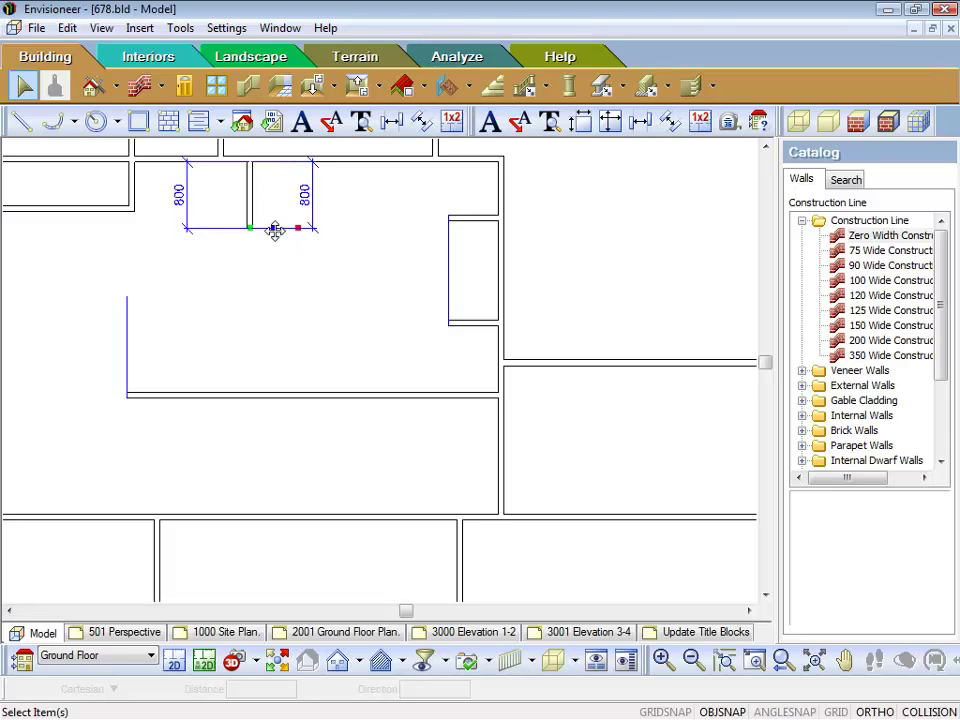
key("Delete")
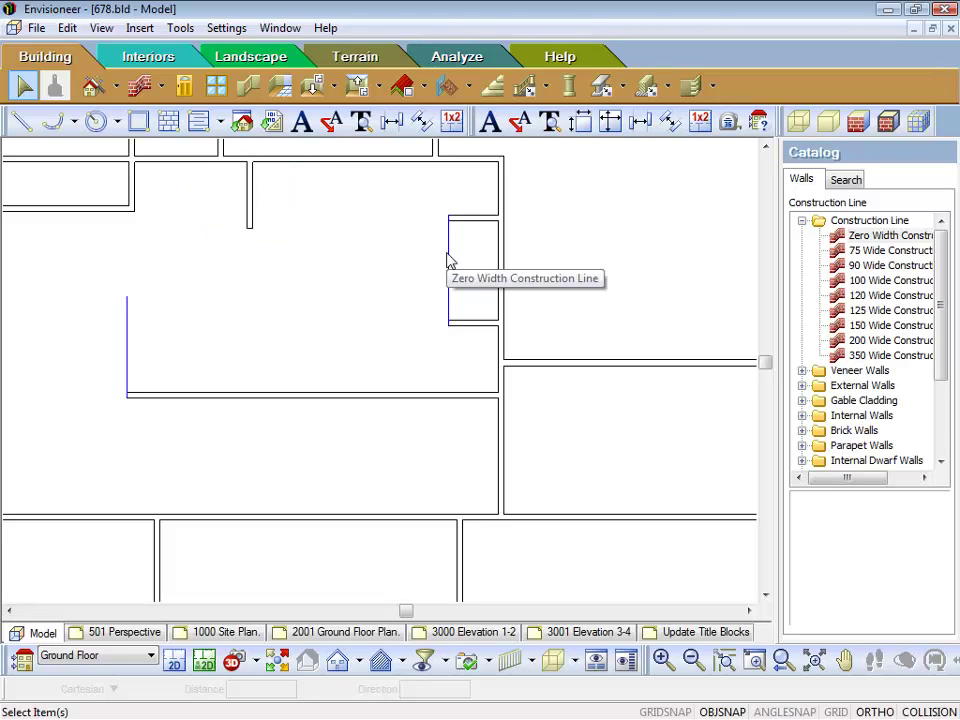
left_click(504, 285)
left_click(272, 164)
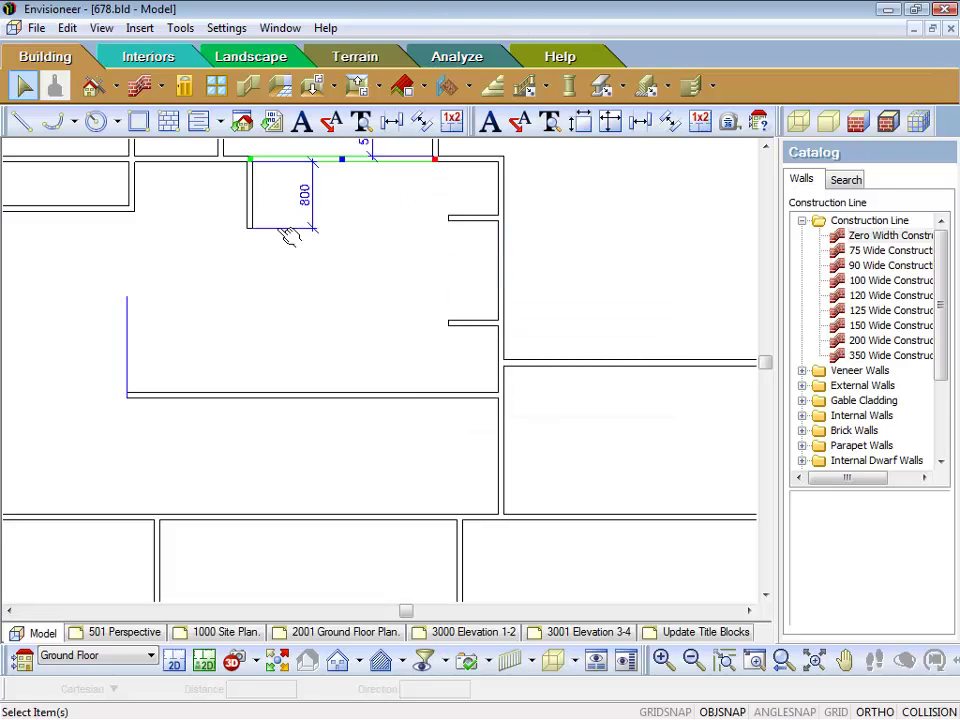
left_click(314, 346)
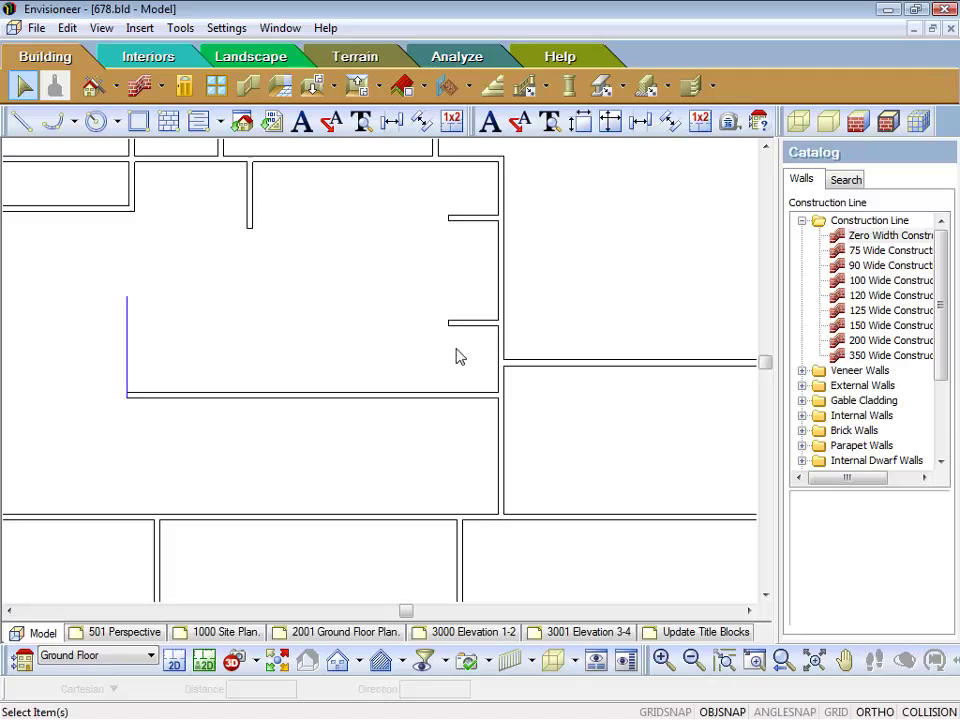
- Delete the three short 70mm Plasterboard/Plasterboard walls from the room
left_click_drag(471, 345, 251, 221)
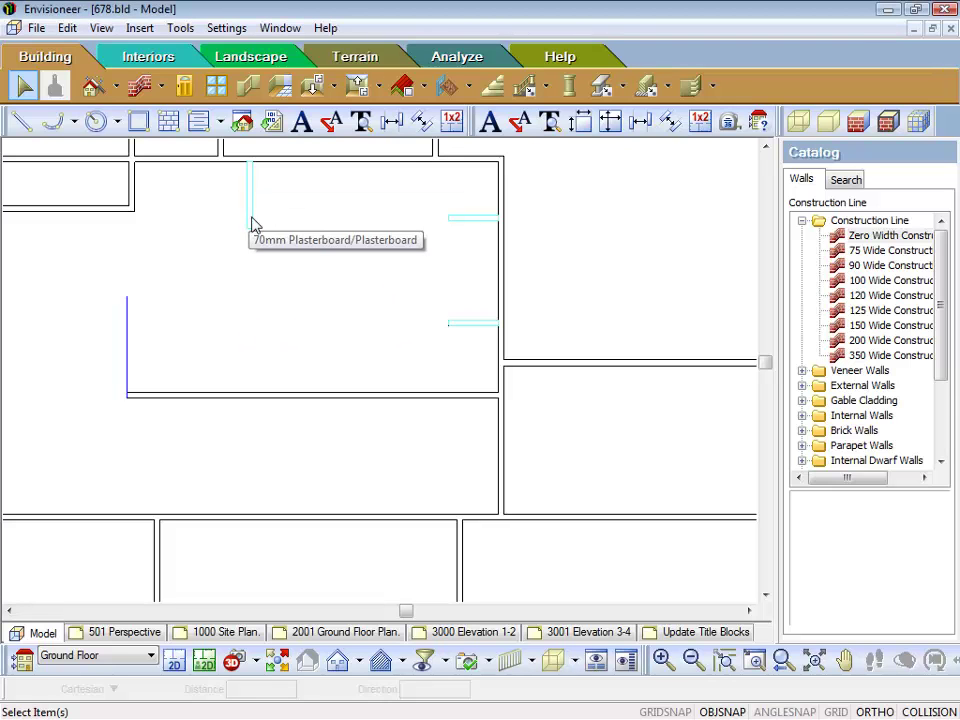
key("Delete")
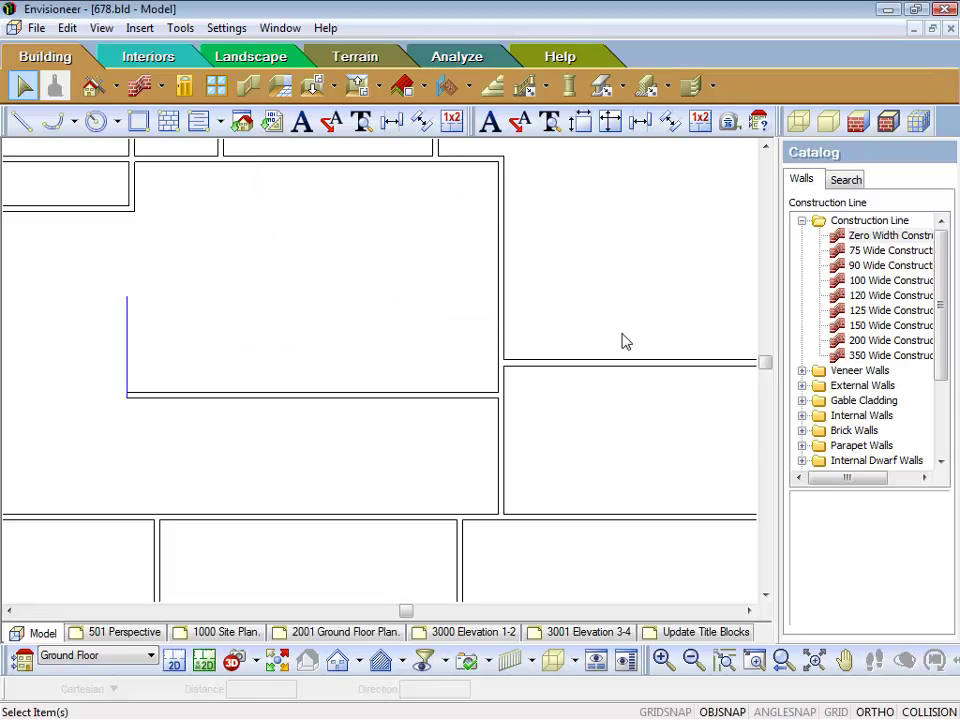
scroll(606, 339, "down", 4)
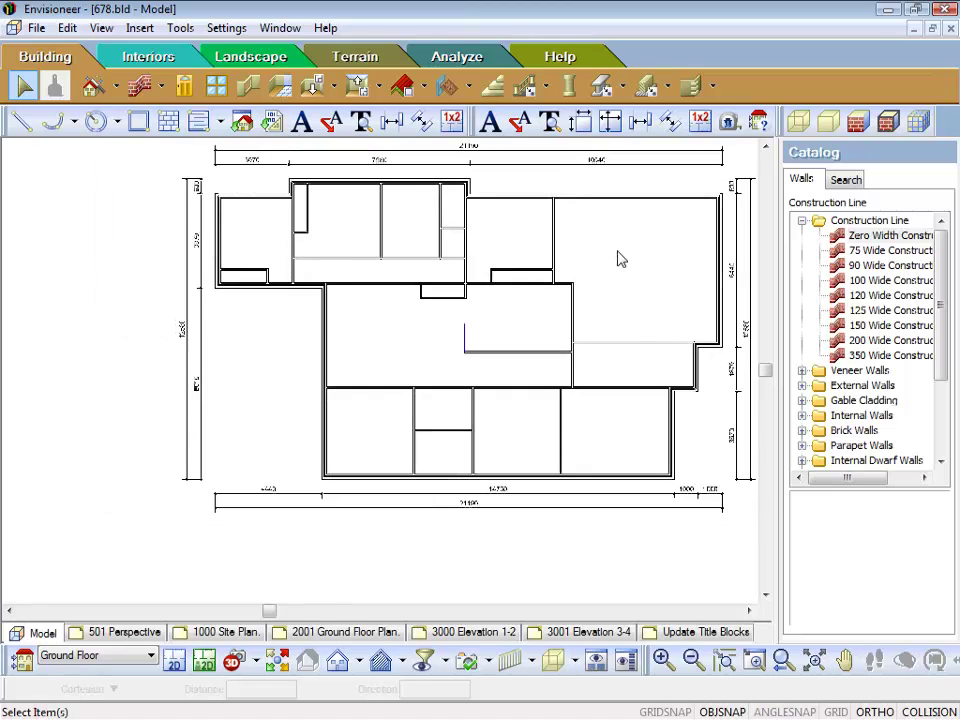
middle_click_drag(620, 260, 590, 276)
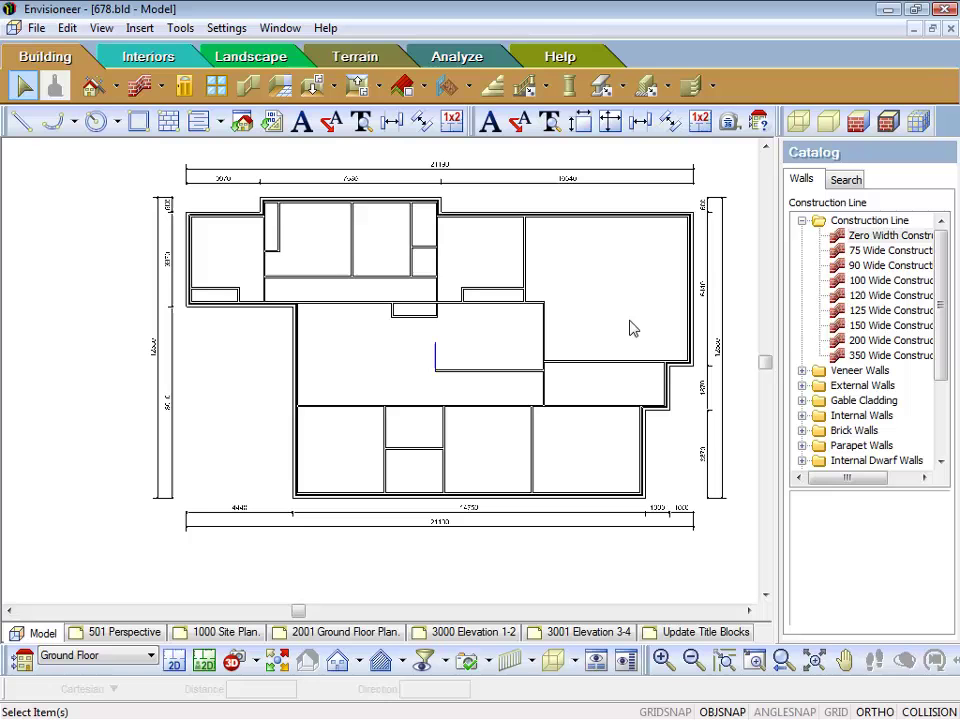
scroll(678, 232, "up", 3)
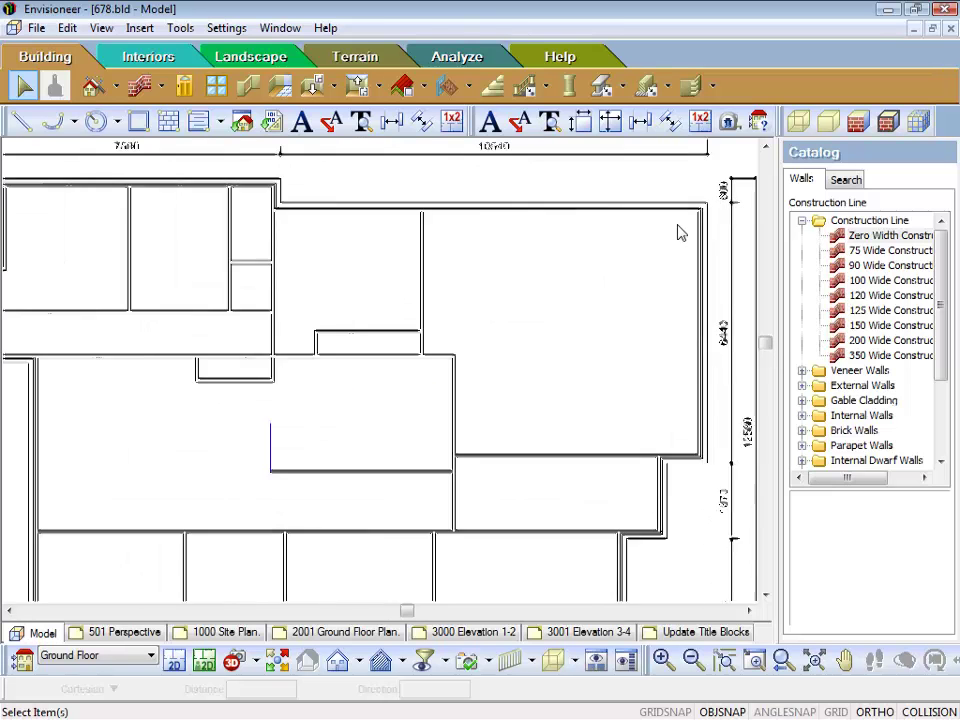
left_click(594, 212)
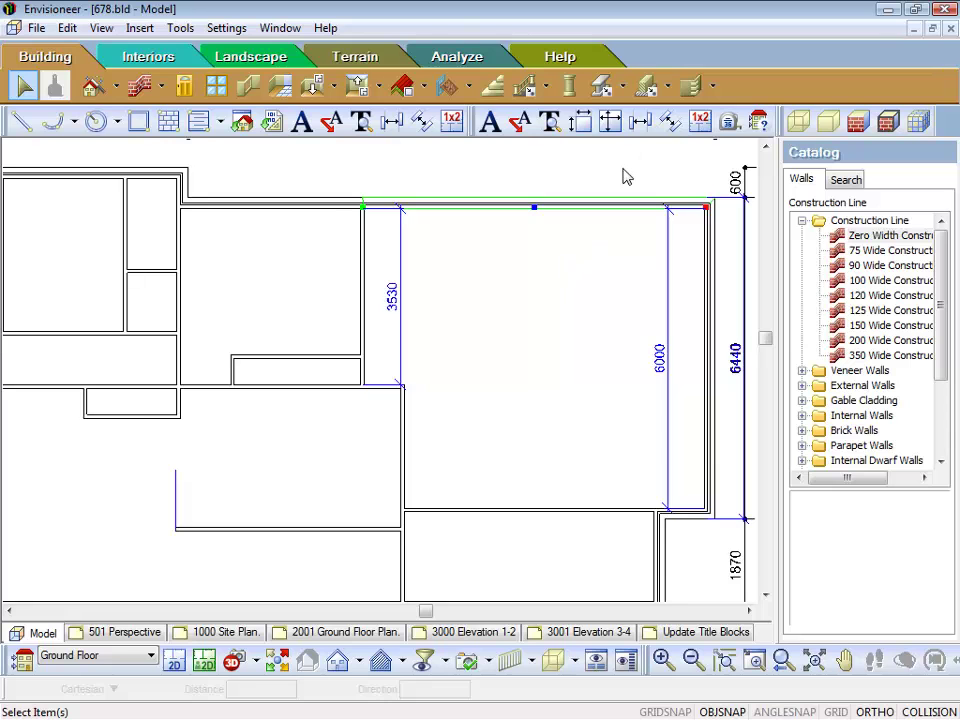
scroll(625, 177, "up", 1)
scroll(625, 177, "up", 1)
right_click(530, 242)
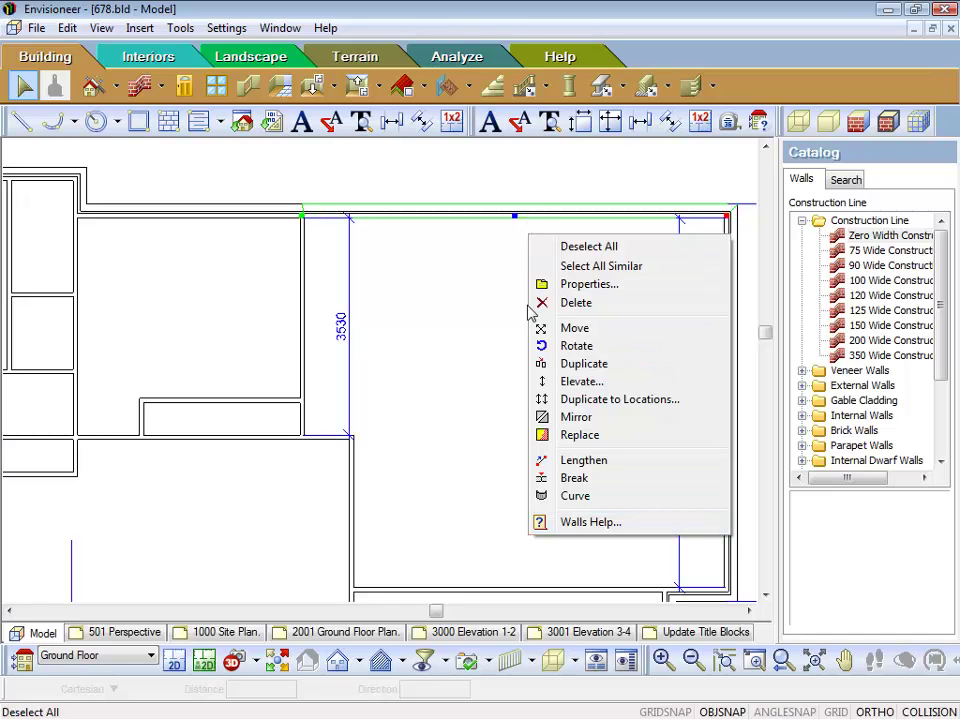
left_click(575, 480)
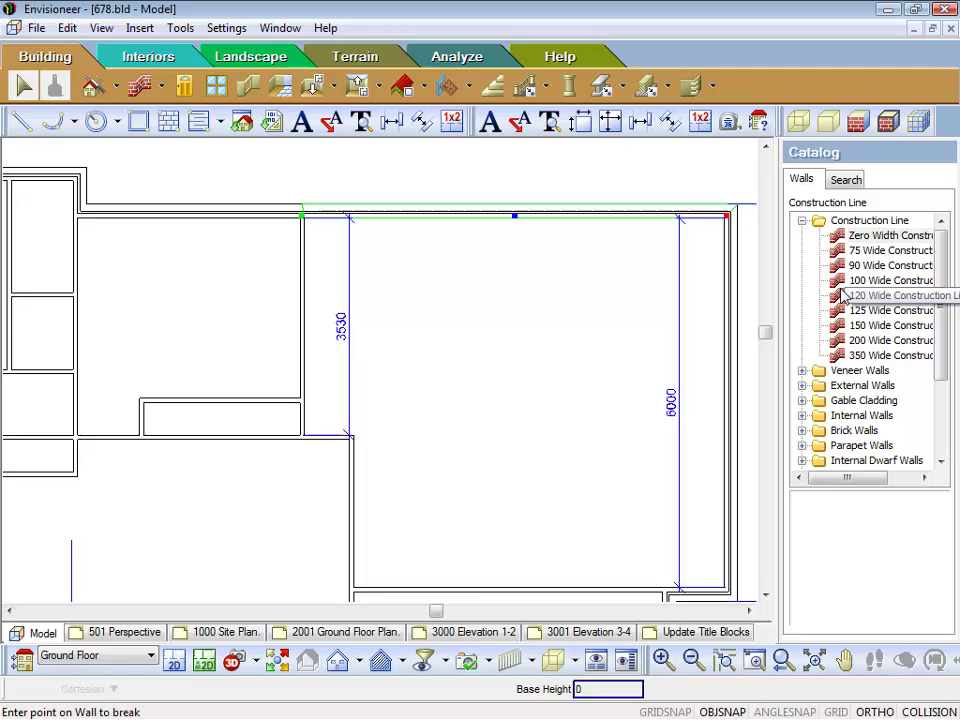
- Draw two vertical zero-width construction lines outward from the large right-hand room's upper wall, about 1350 mm from the outer corner and about 3515 mm apart
left_click(853, 240)
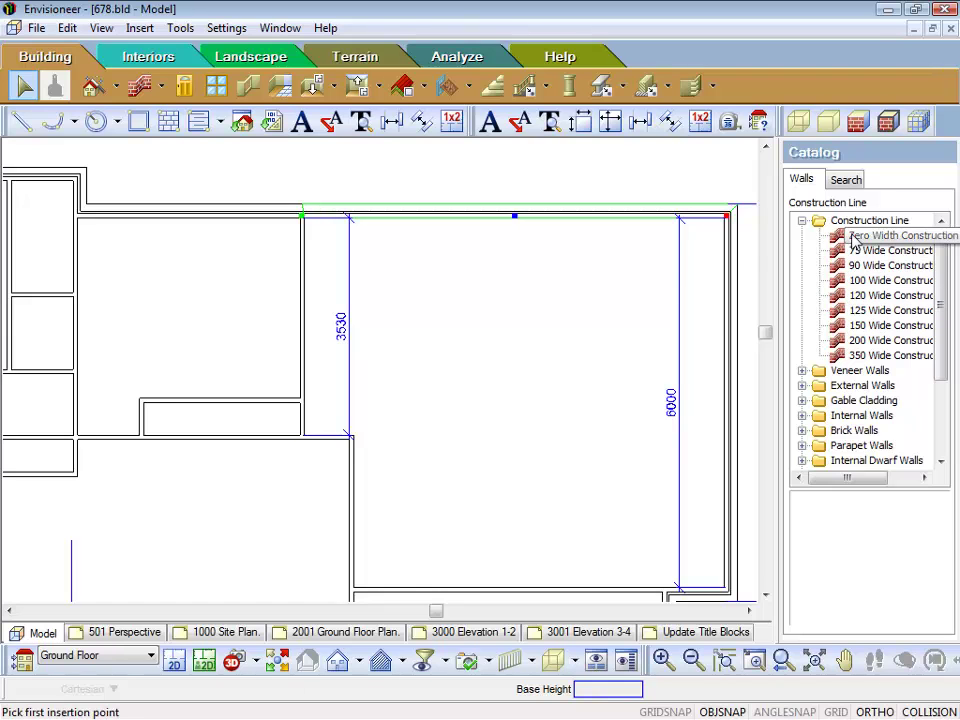
left_click(656, 216)
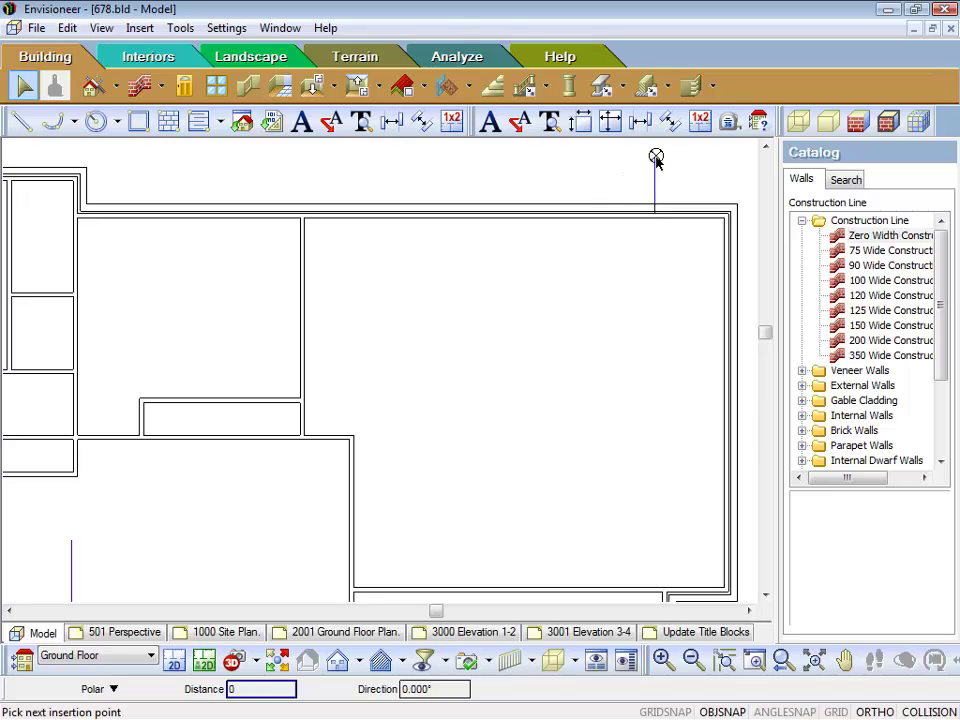
right_click(656, 157)
left_click(692, 187)
left_click(437, 214)
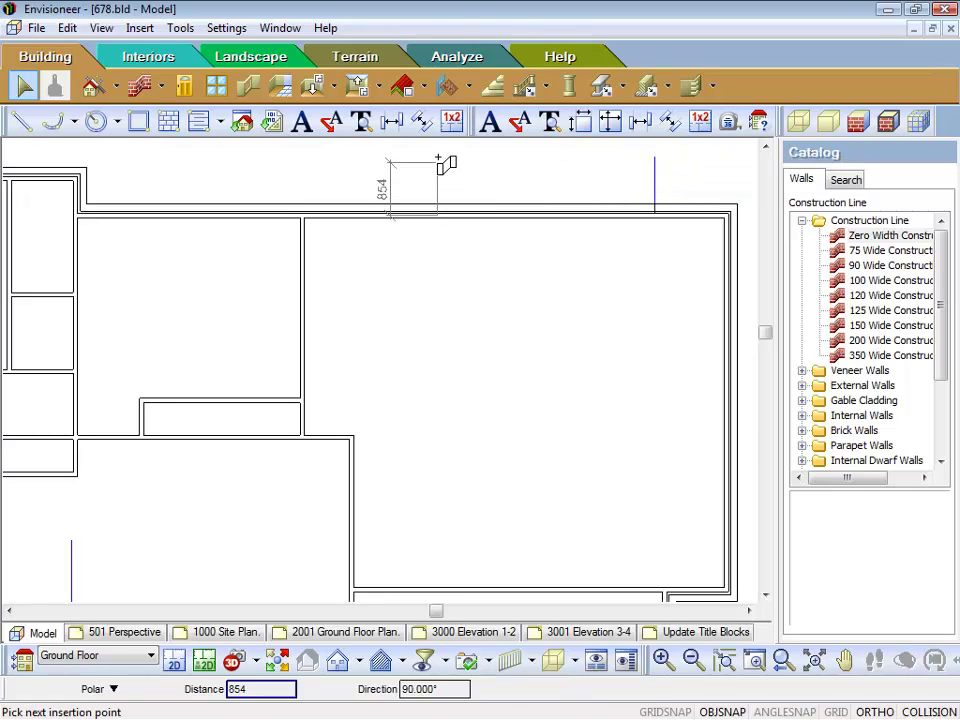
right_click(437, 160)
left_click(455, 166)
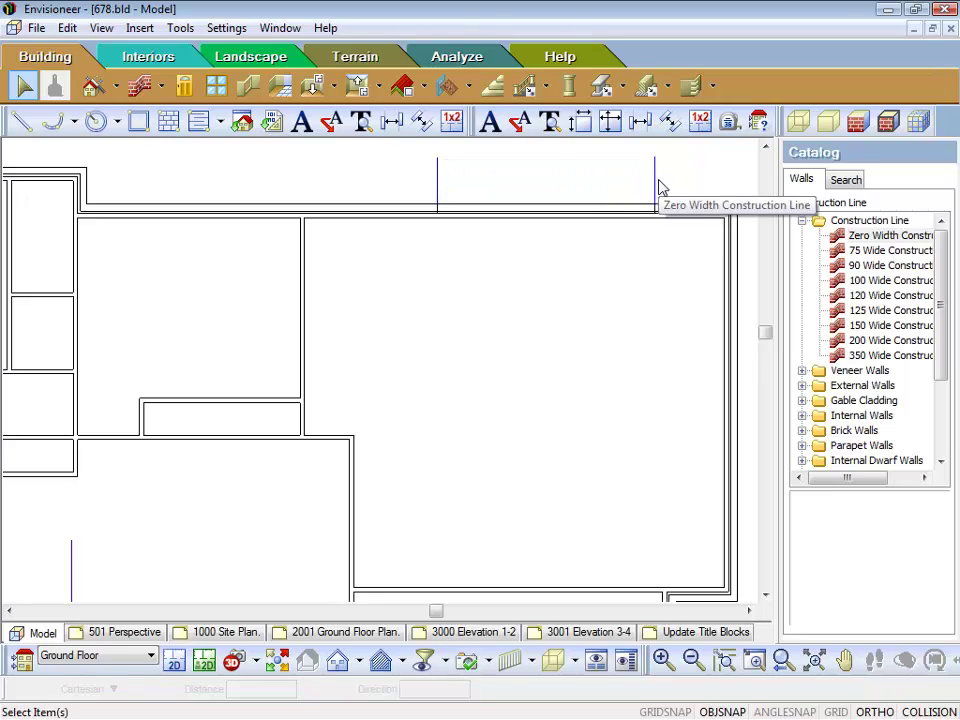
- Set the distance from the right-hand construction line on the upper wall to the building's outer right corner to 1200 mm
left_click(656, 184)
left_click(693, 160)
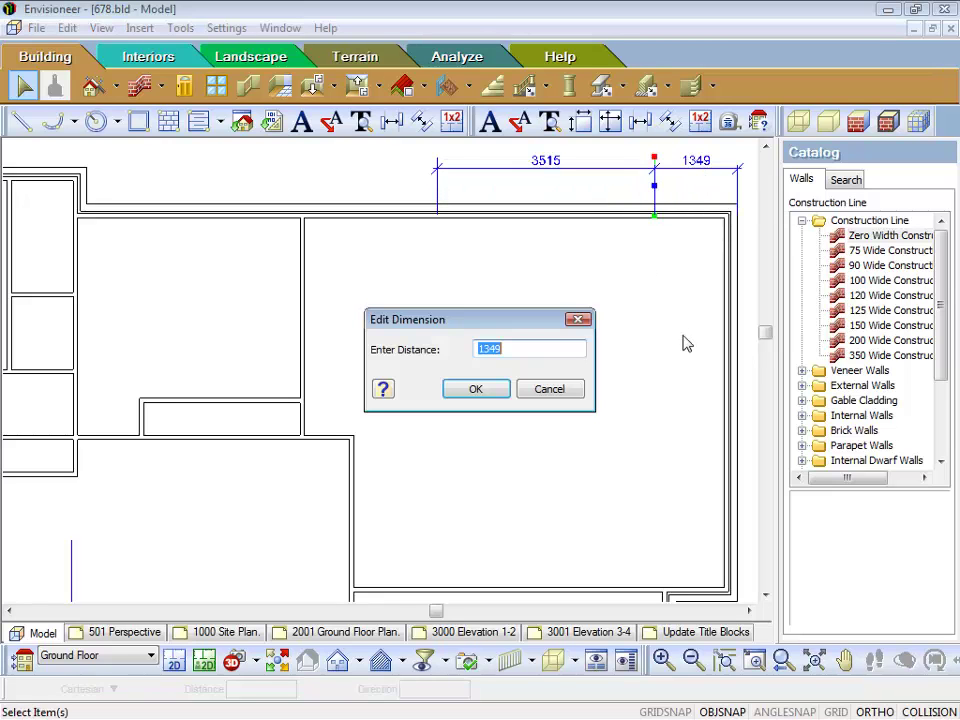
type("1200")
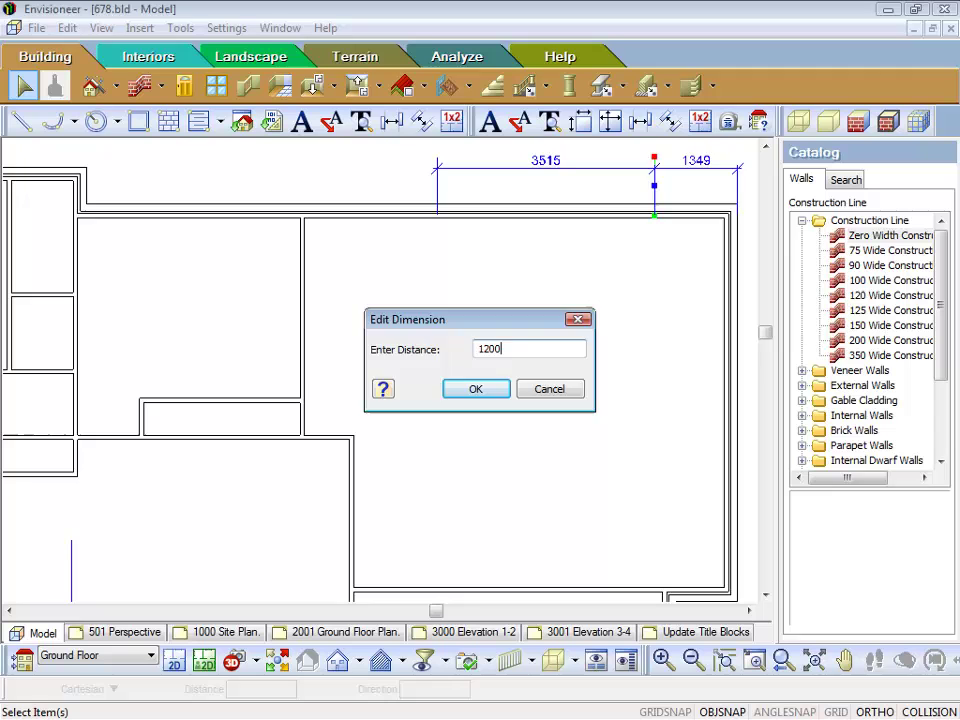
key("Return")
left_click(673, 369)
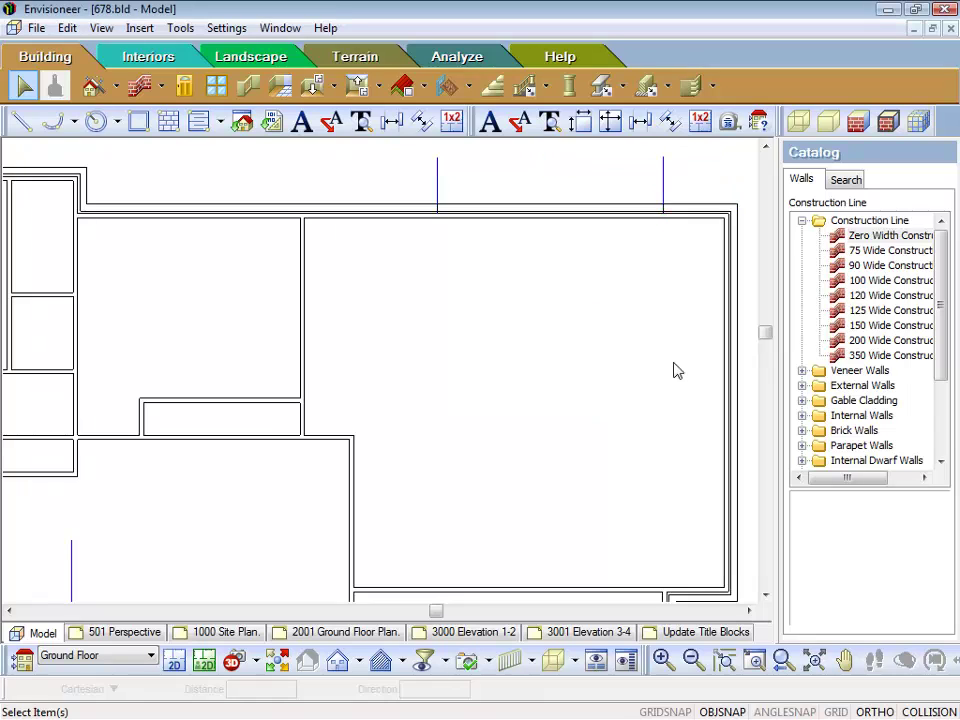
- Set the distance between the two construction lines on the upper wall to 3000 mm by moving the left-hand line
left_click(438, 172)
left_click(550, 162)
type("3")
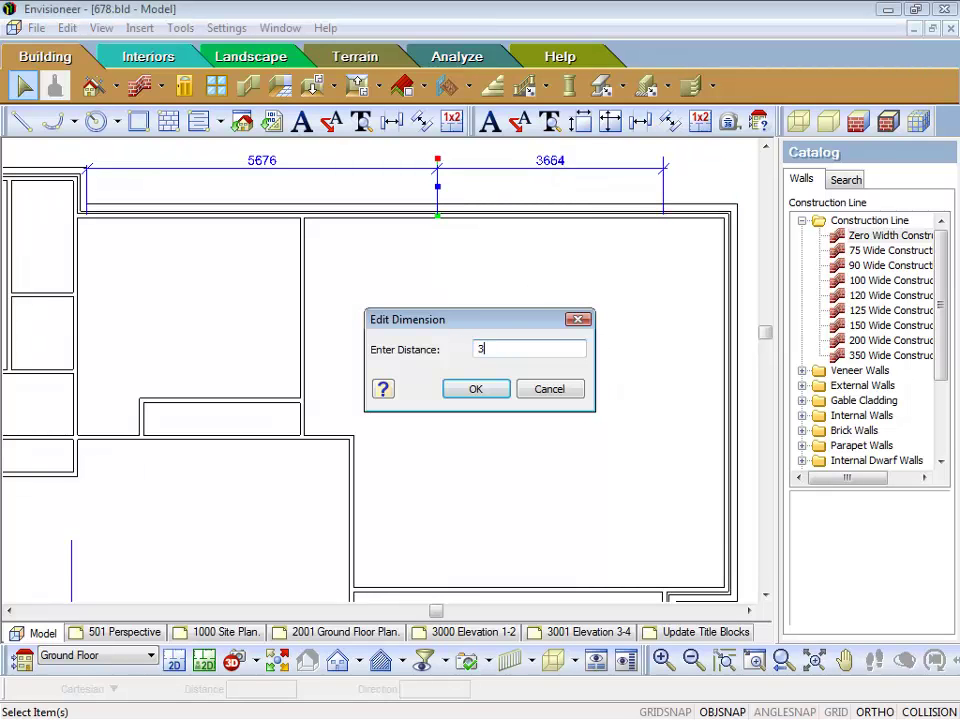
type("00")
key("Return")
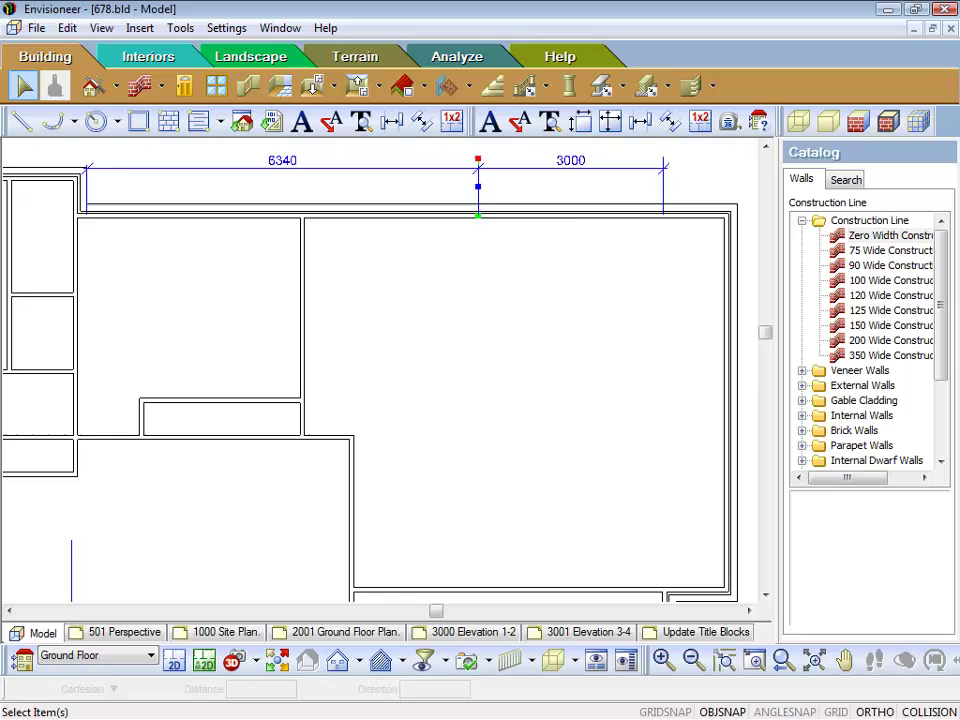
left_click(578, 292)
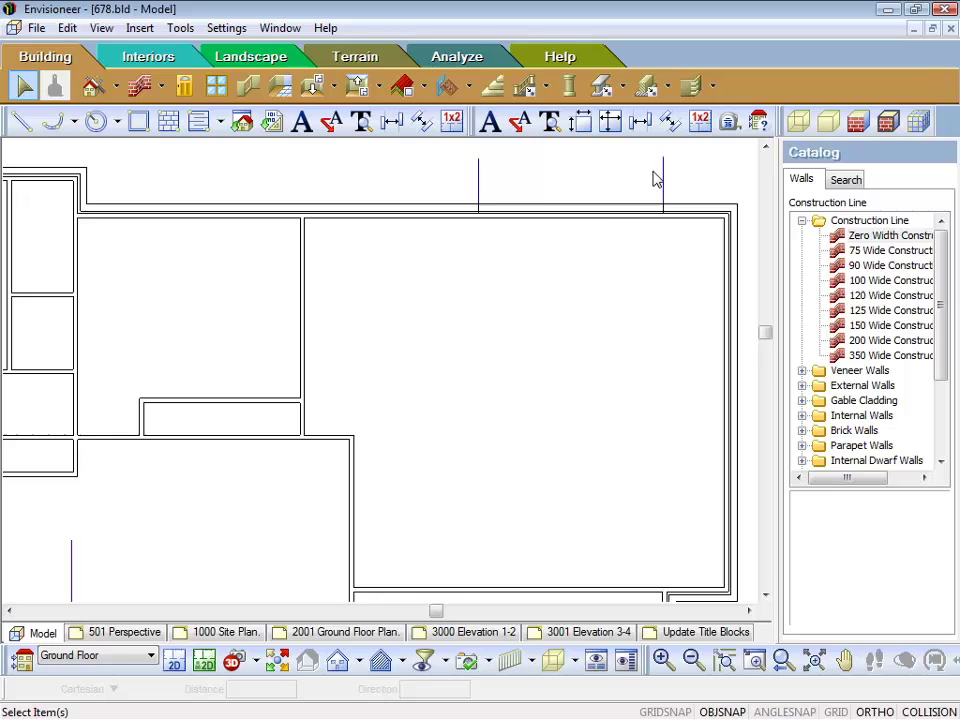
- Replace the upper wall section between the construction lines with the external 70mm Linea/Plasterboard wall and remove both construction lines
left_click(609, 218)
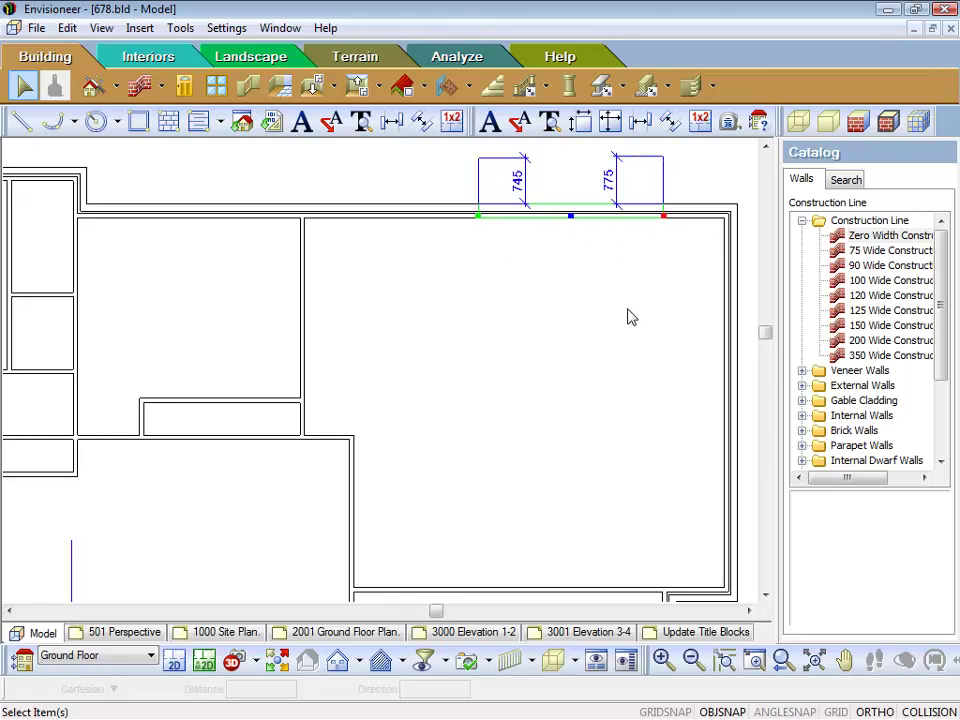
right_click(622, 277)
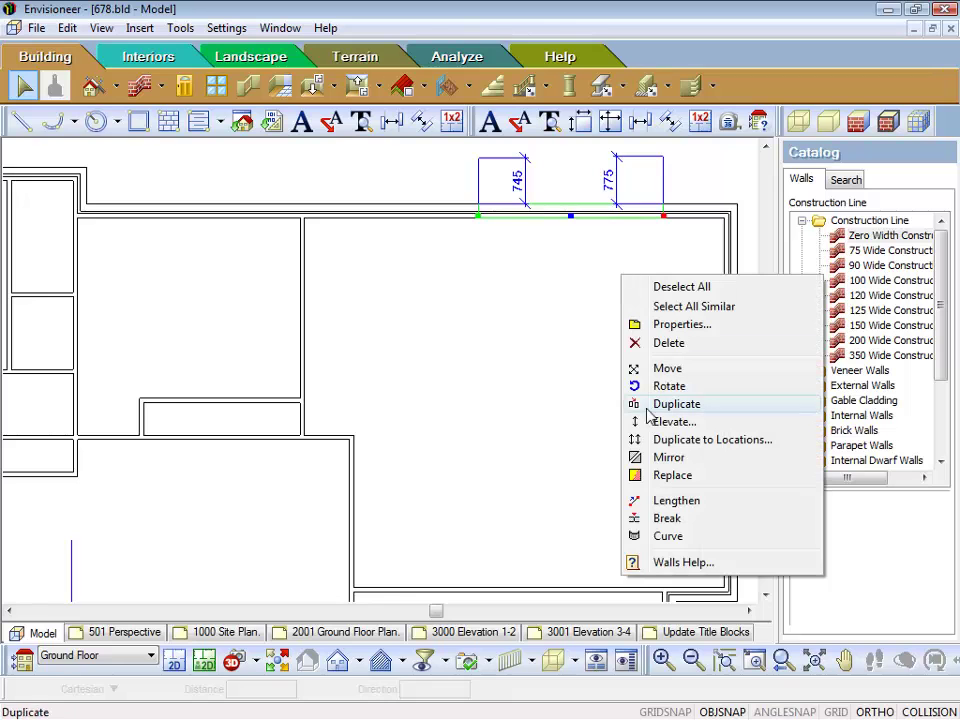
left_click(668, 482)
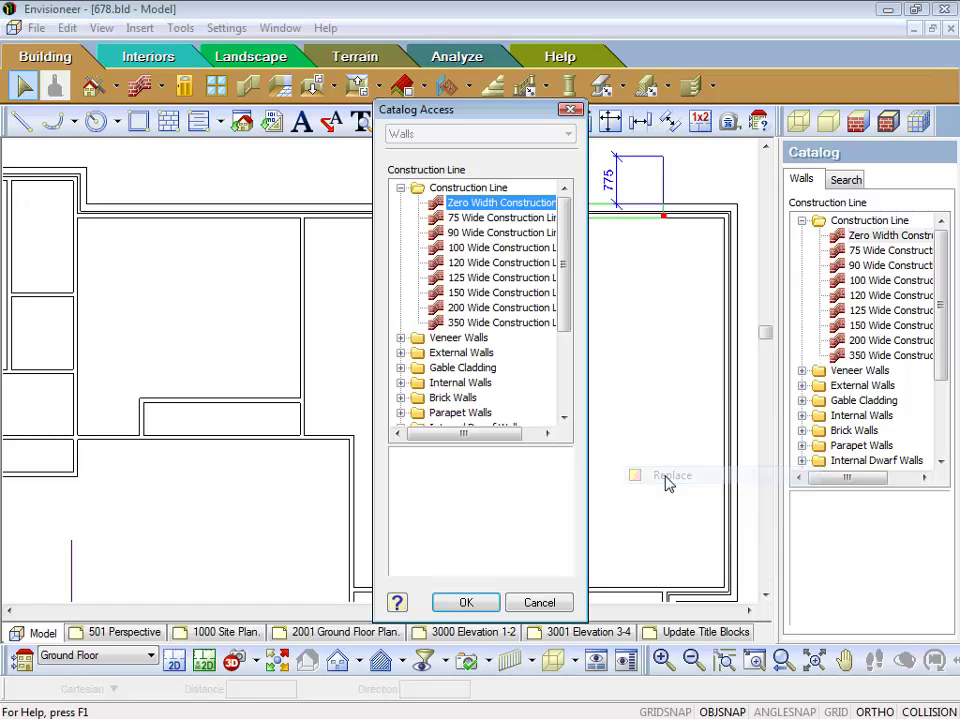
scroll(403, 194, "down", 2)
scroll(403, 194, "up", 2)
left_click(401, 188)
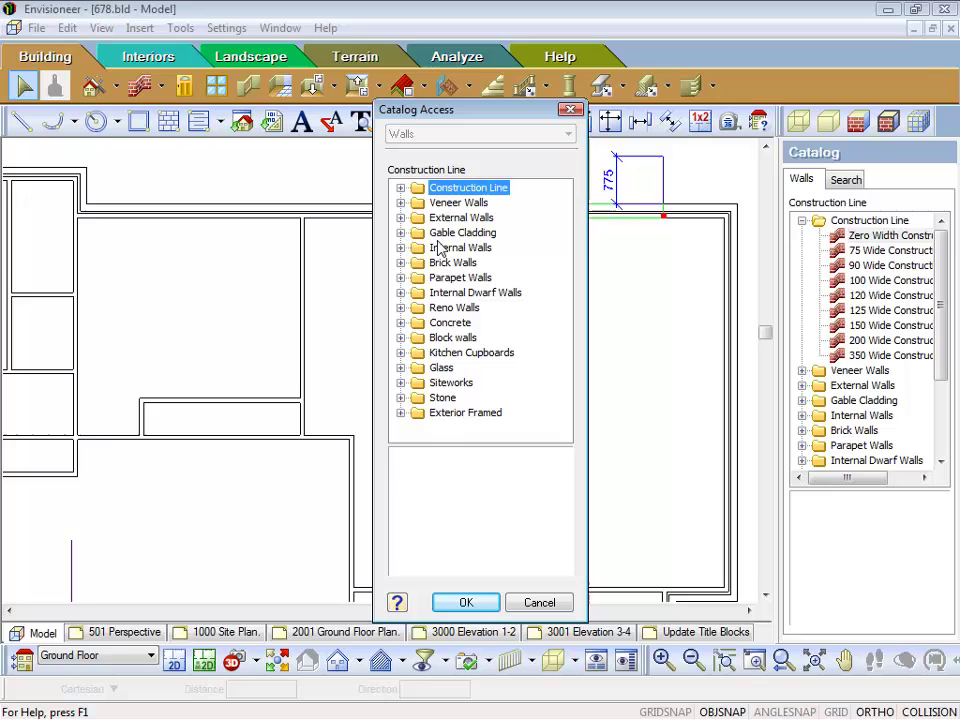
left_click(401, 217)
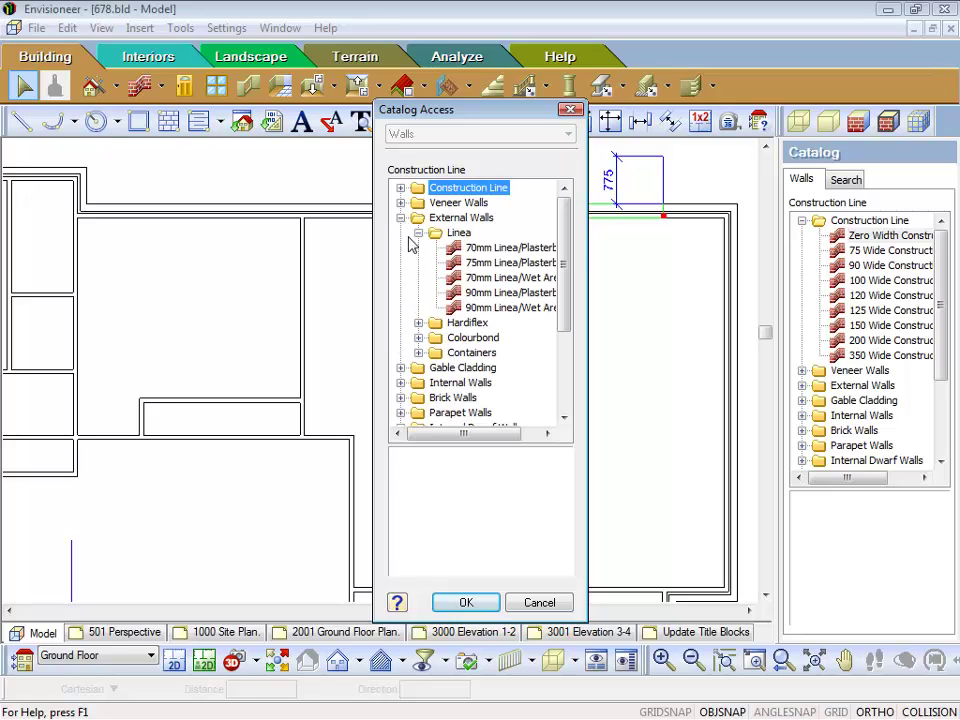
left_click(495, 247)
left_click(466, 602)
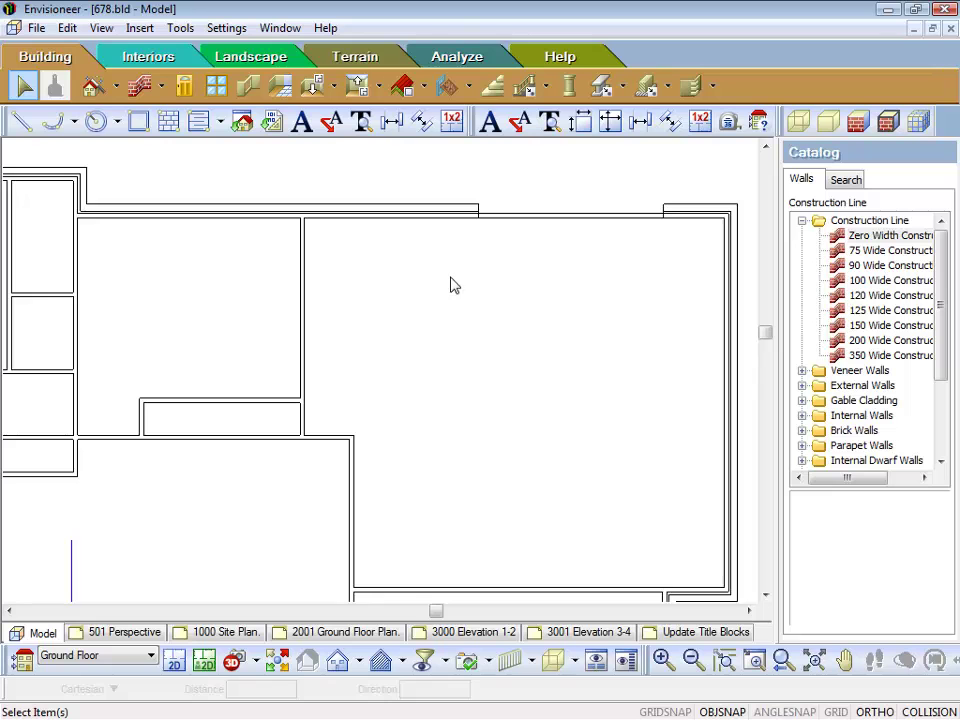
scroll(450, 284, "down", 3)
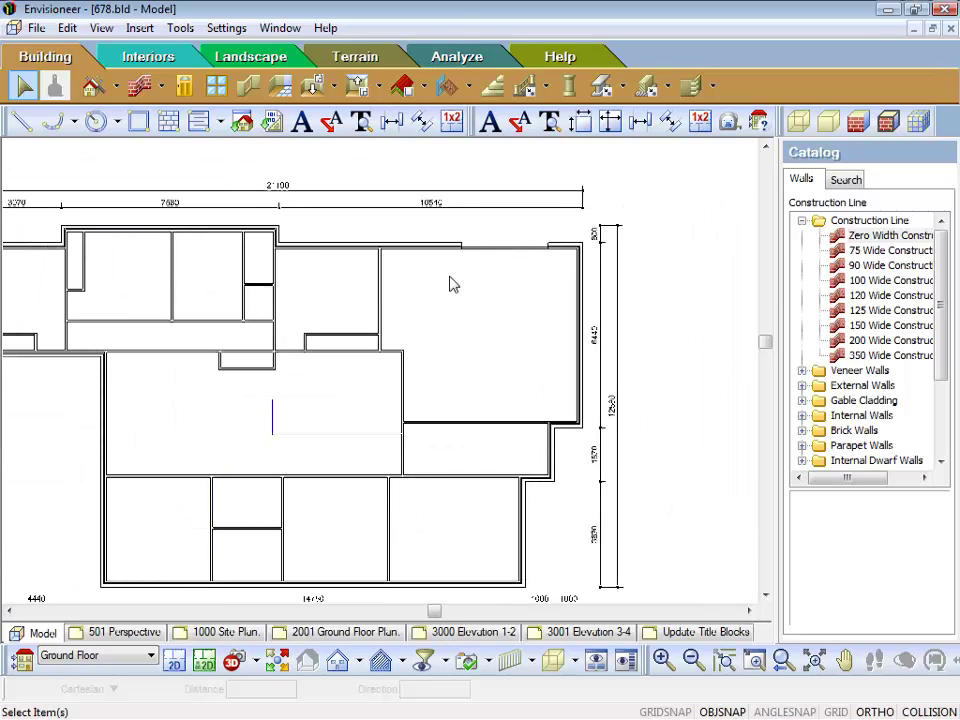